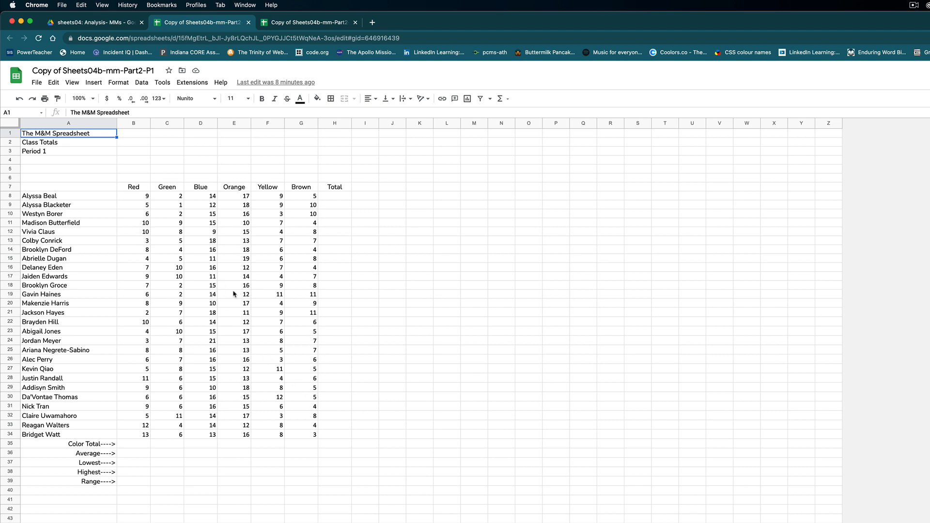
# Compare the student lists in the Period 1 and Period 7 spreadsheets, checking the first and last student in each
pyautogui.click(55, 197)
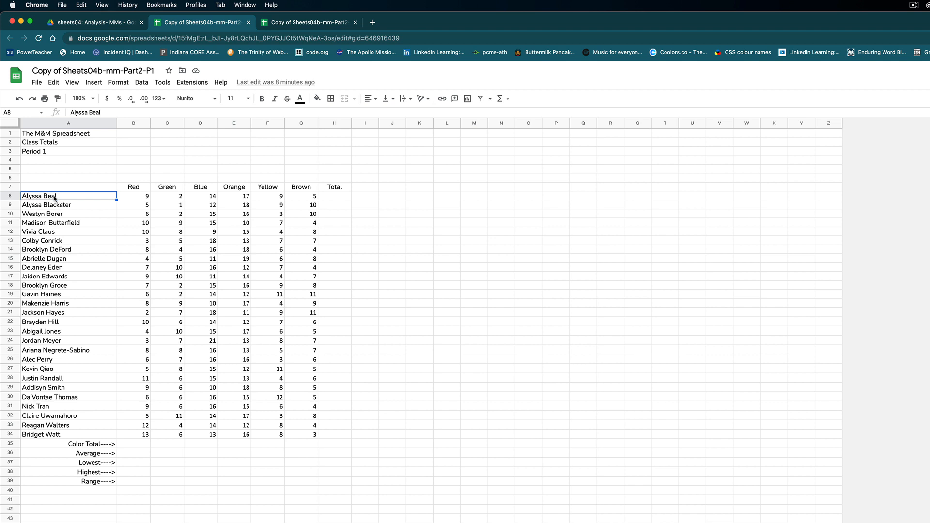
pyautogui.click(56, 436)
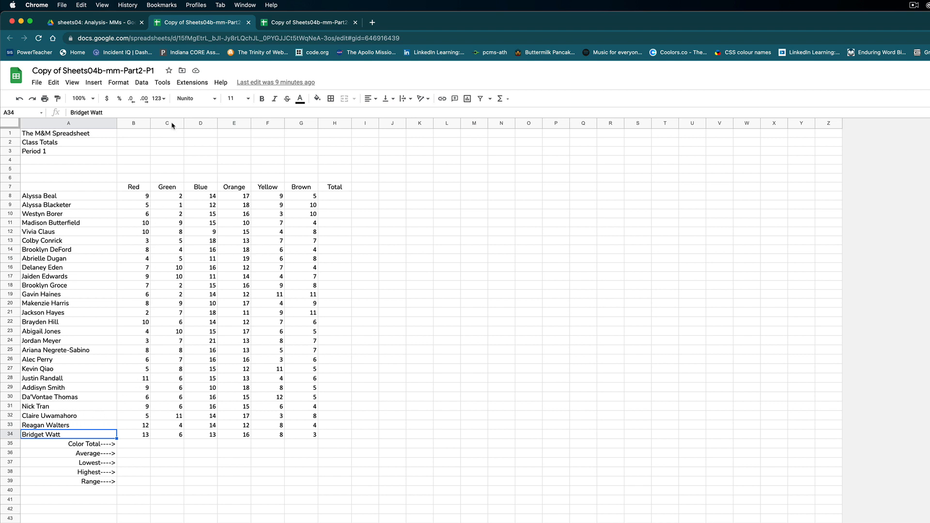
pyautogui.click(293, 22)
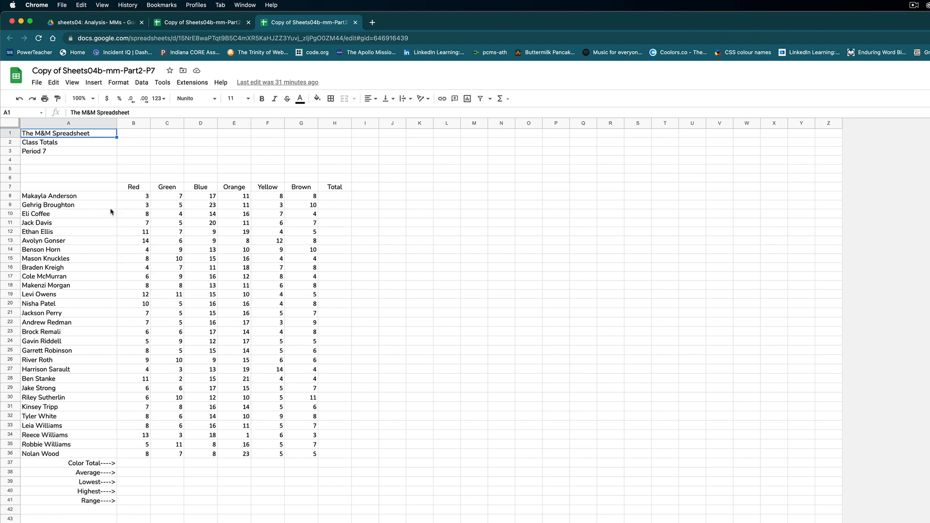
pyautogui.click(76, 198)
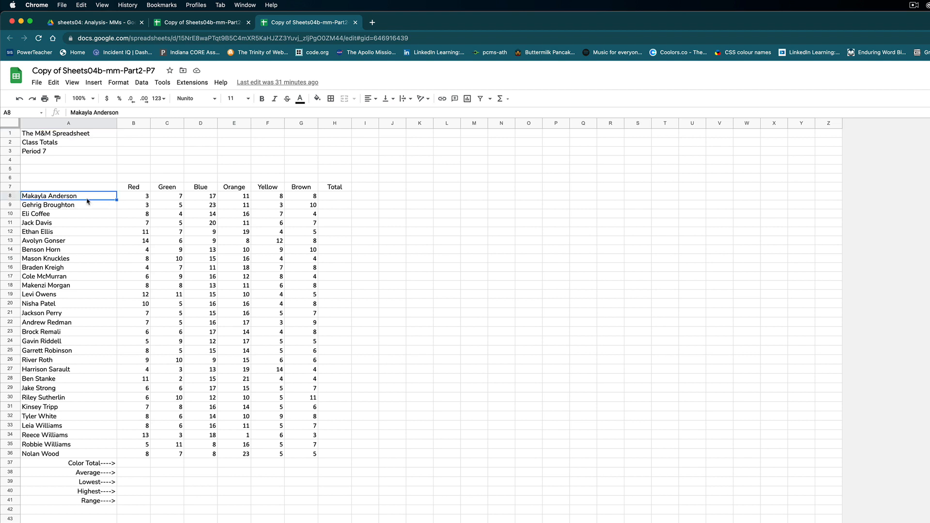
pyautogui.click(56, 456)
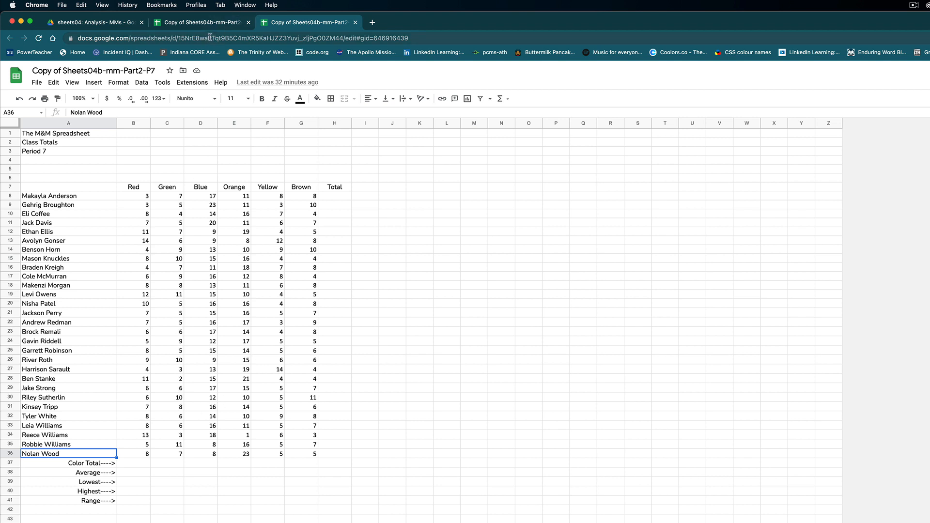
pyautogui.click(187, 24)
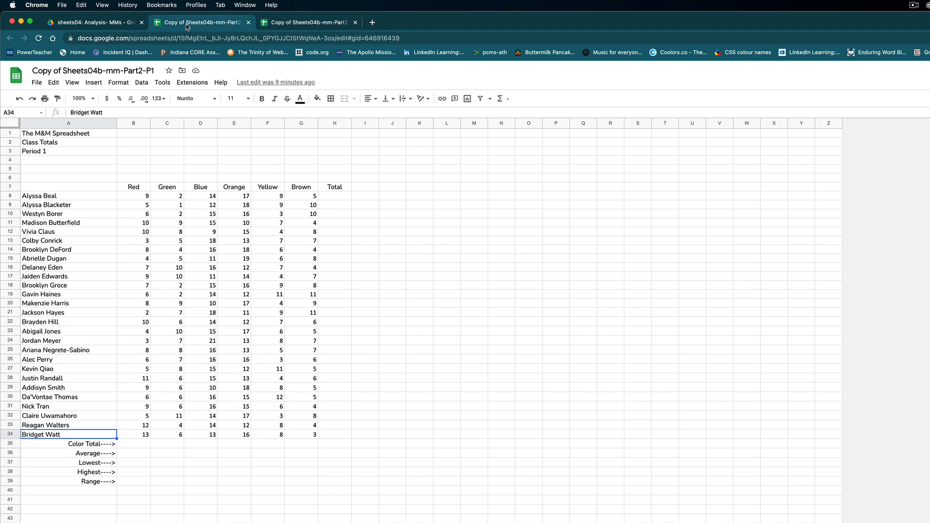
pyautogui.click(299, 27)
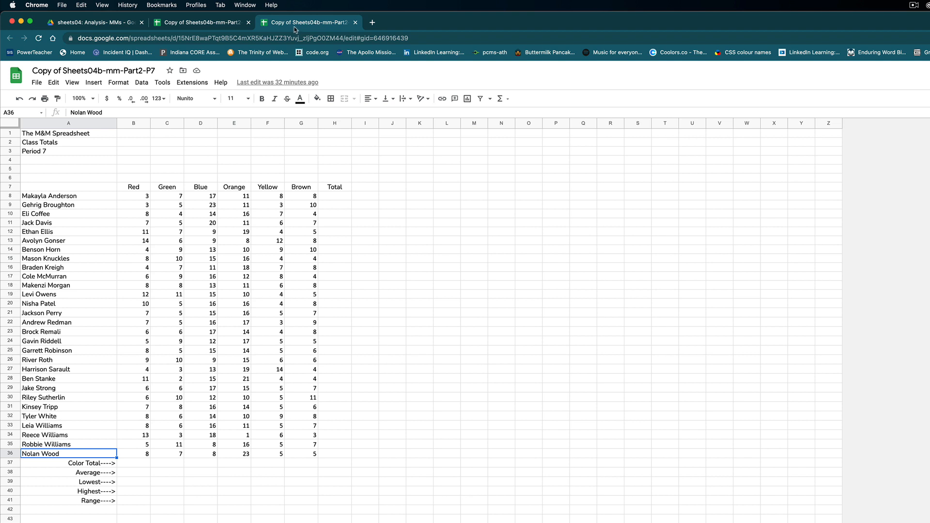
pyautogui.click(203, 24)
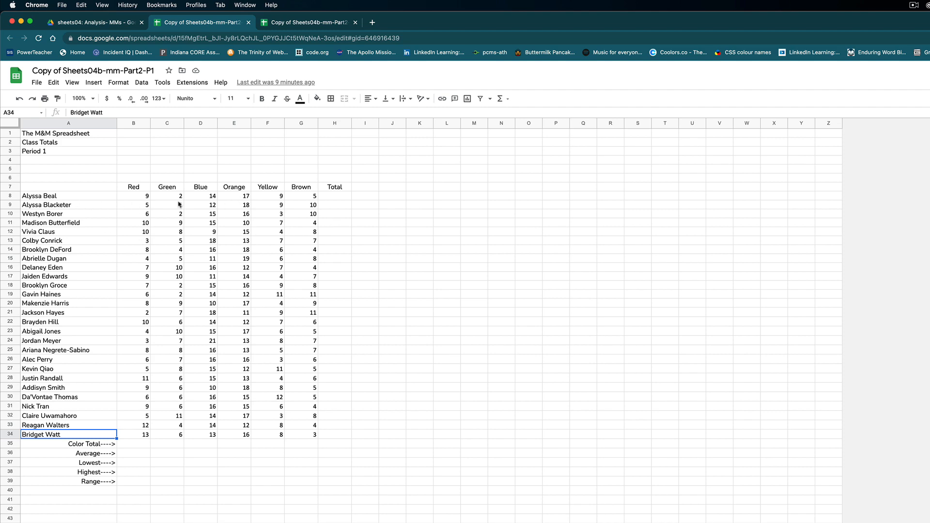
# In the Period 1 sheet, total B8:G8 with SUM in H8 and accept the suggested autofill for the rest of the Total column
pyautogui.click(56, 199)
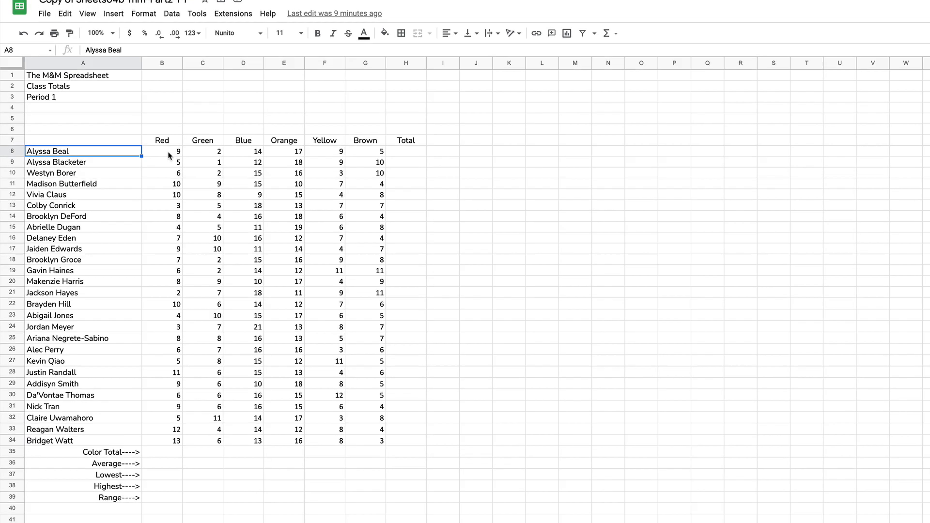
pyautogui.moveTo(169, 156); pyautogui.dragTo(385, 139)
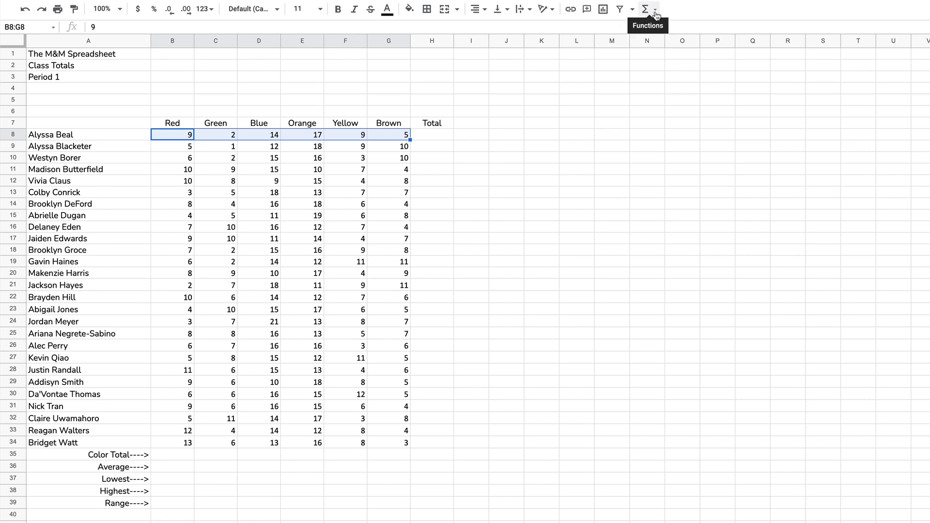
pyautogui.click(656, 15)
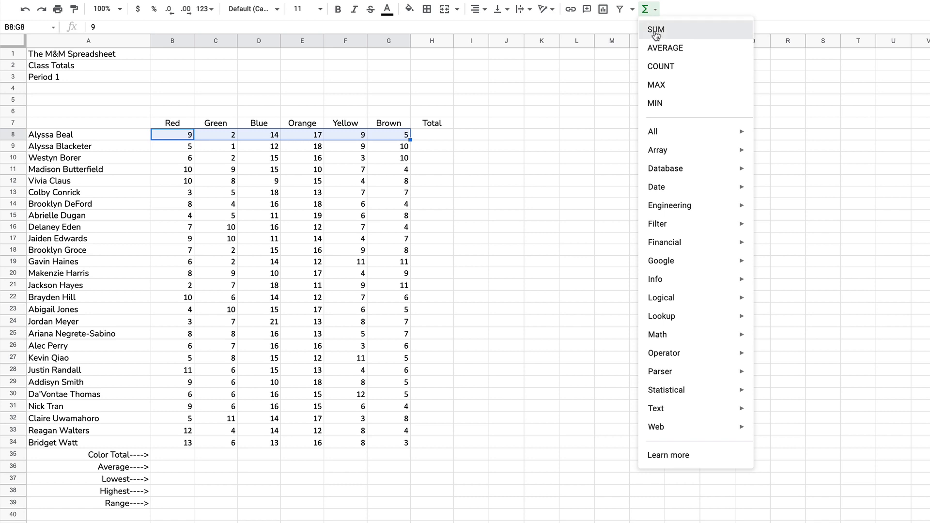
pyautogui.click(655, 30)
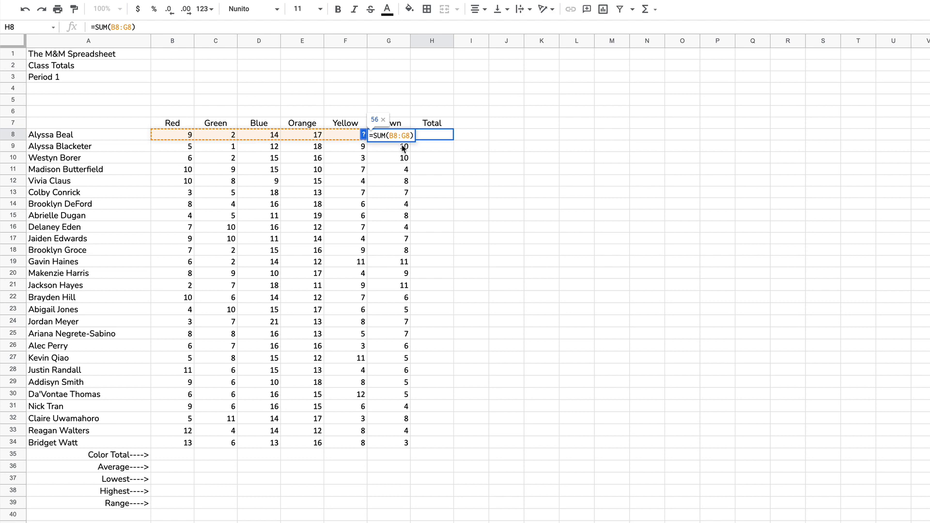
pyautogui.press('Return')
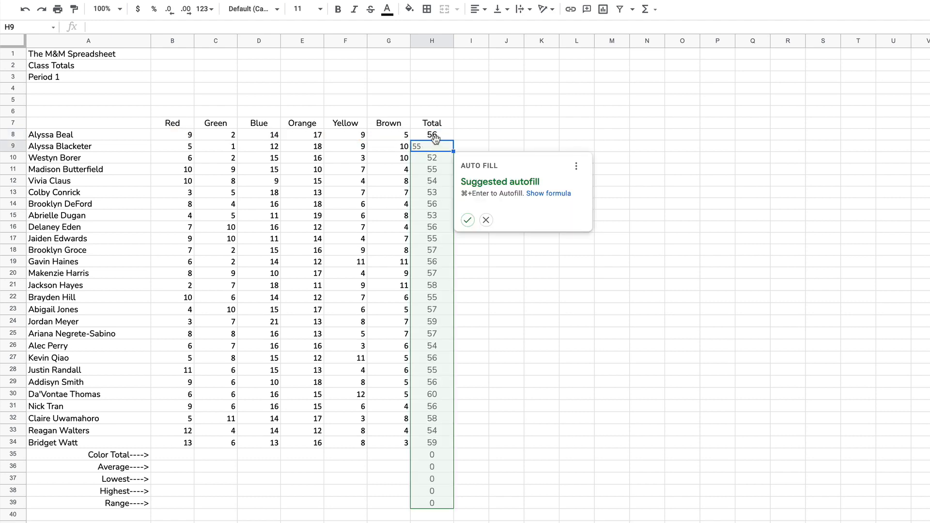
pyautogui.click(467, 222)
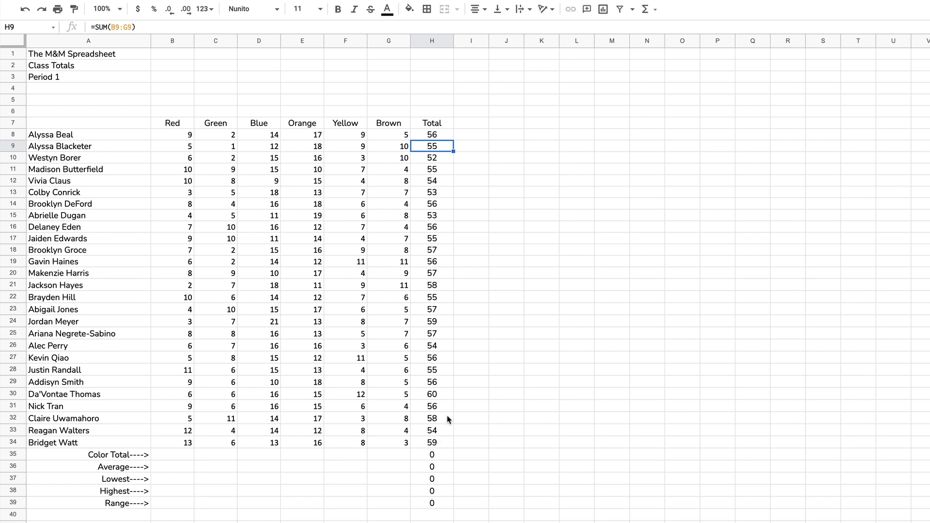
pyautogui.click(433, 396)
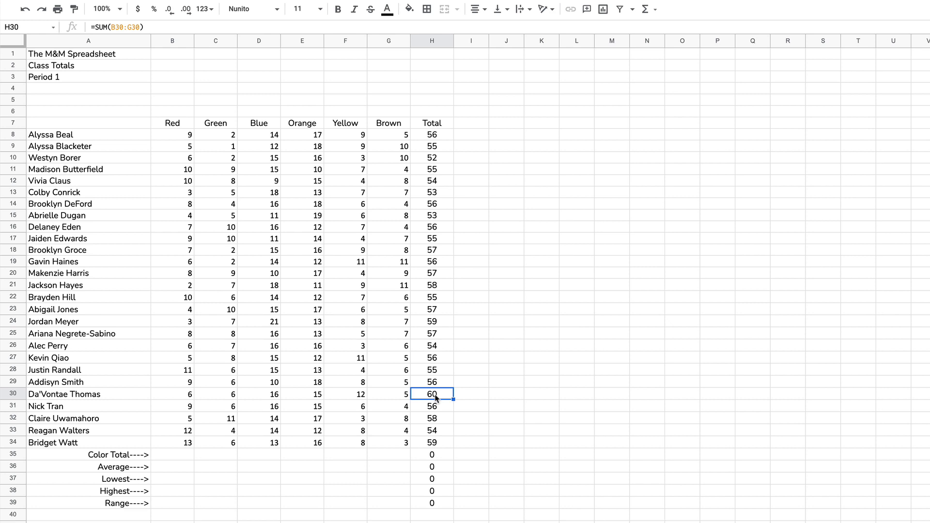
pyautogui.click(429, 159)
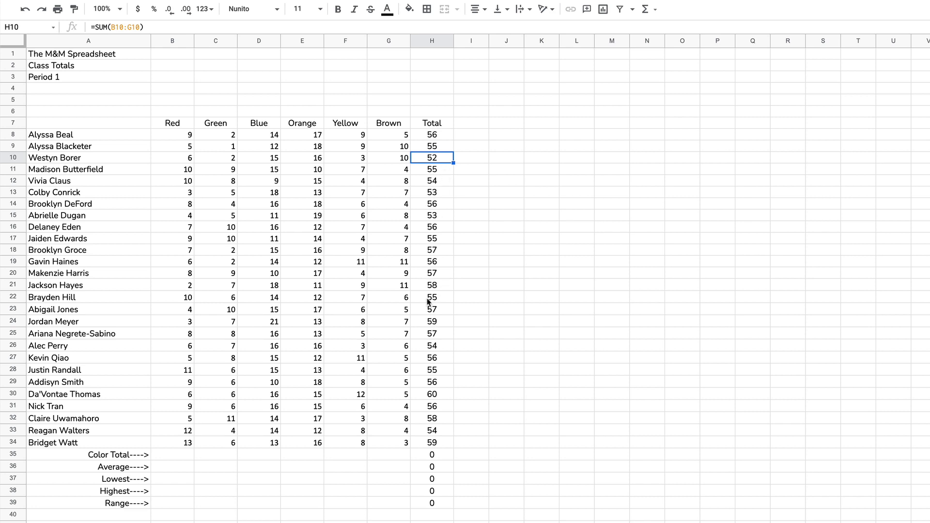
pyautogui.click(435, 396)
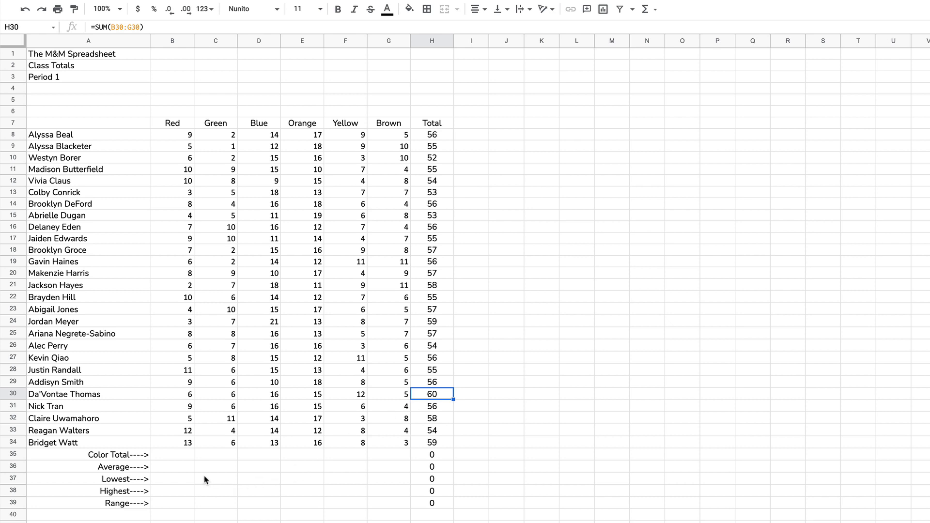
# Enter the Red color total in B35 with SUM over B8:B34 and dismiss the suggested autofill
pyautogui.click(171, 458)
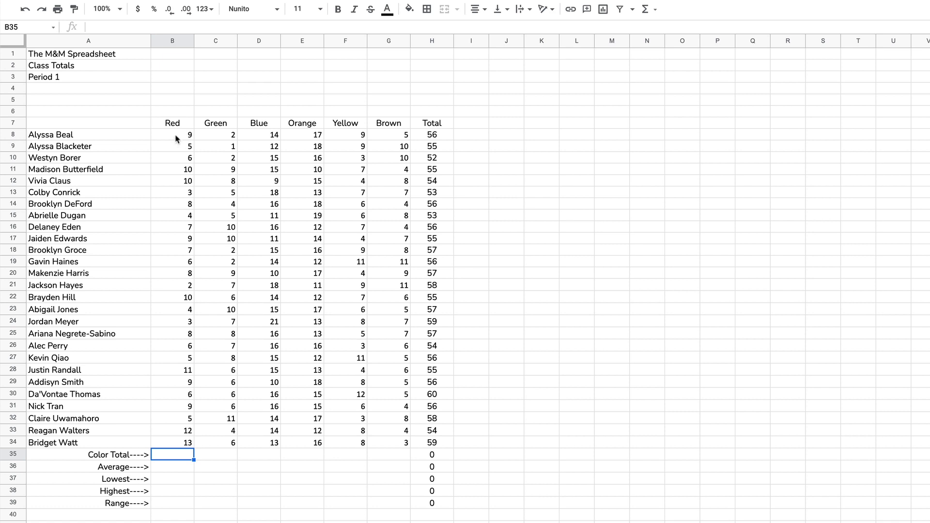
pyautogui.moveTo(176, 139); pyautogui.dragTo(171, 447)
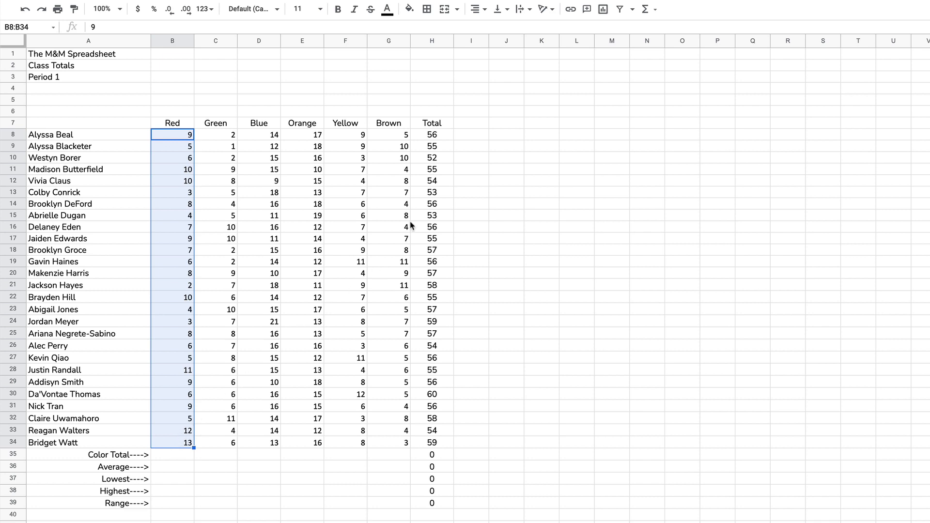
pyautogui.click(655, 12)
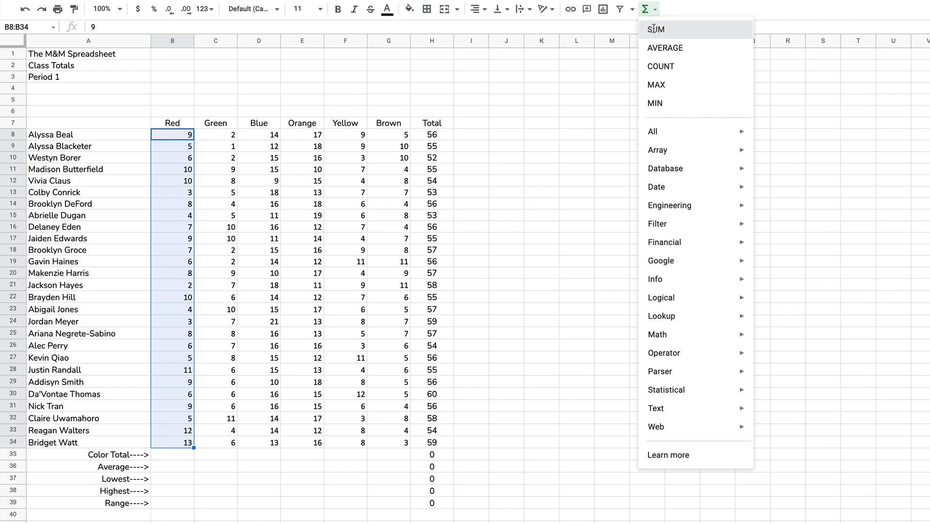
pyautogui.click(654, 31)
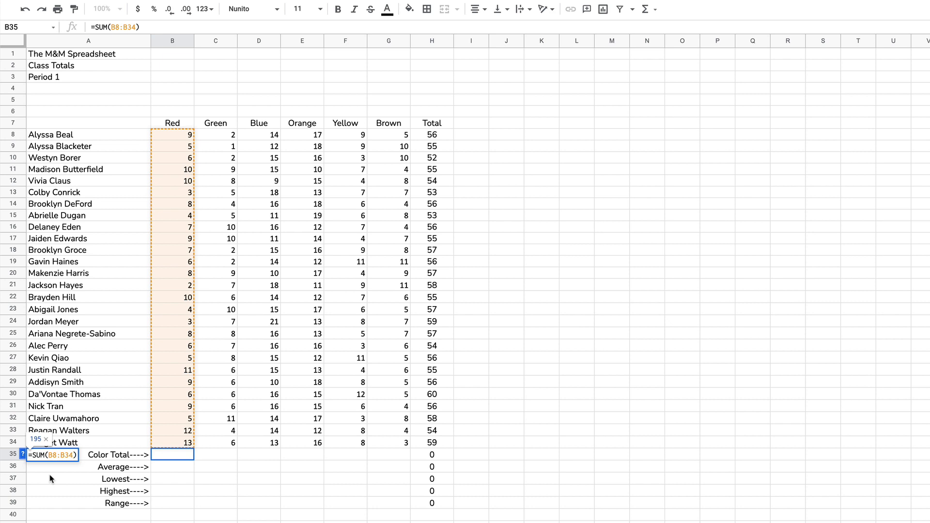
pyautogui.press('Return')
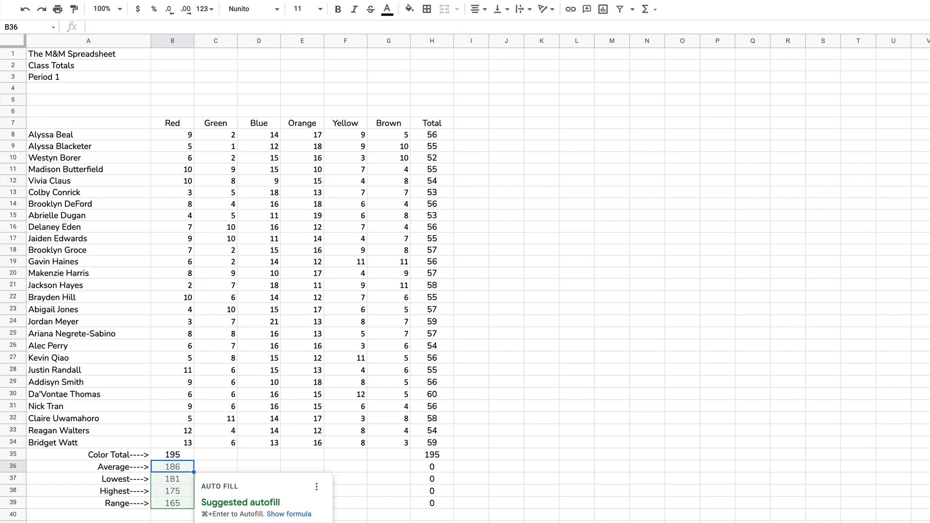
pyautogui.press('Escape')
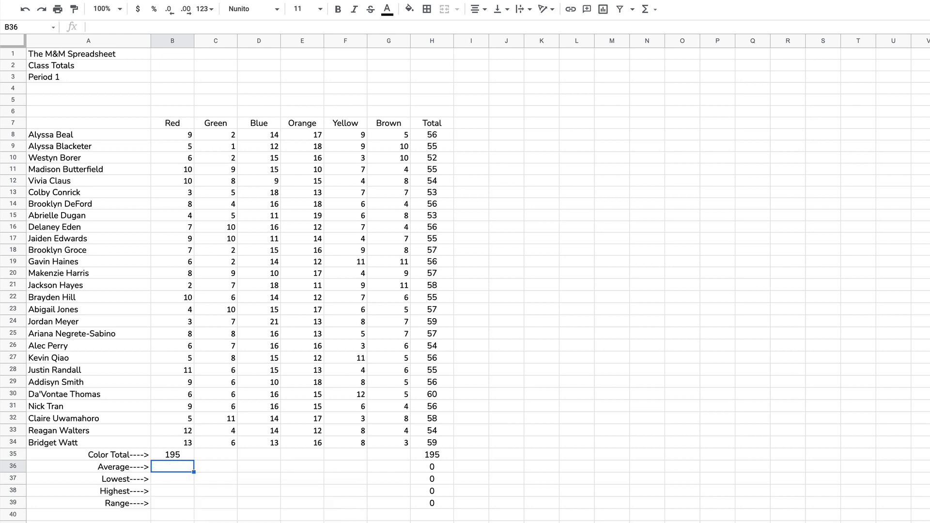
# Copy the color total formula from B35 across to H35 and check the Orange and Blue totals
pyautogui.click(174, 455)
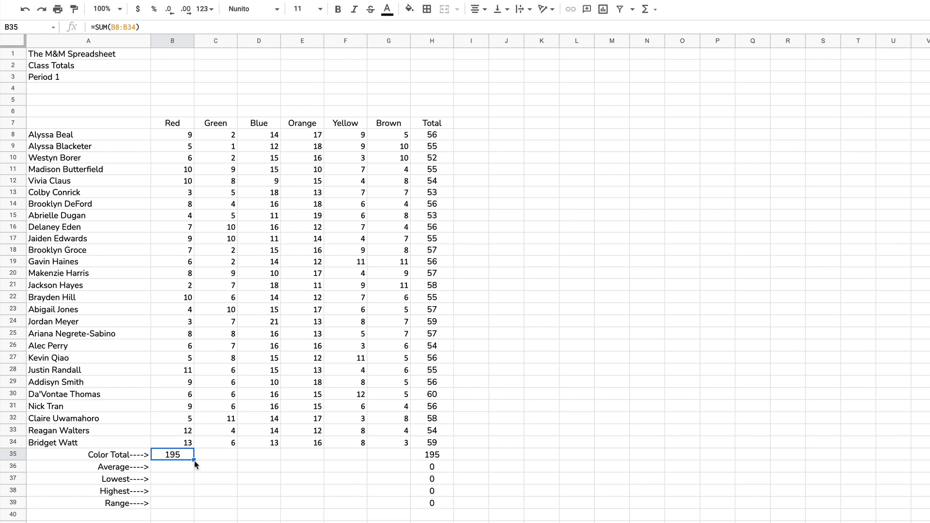
pyautogui.moveTo(193, 460); pyautogui.dragTo(430, 464)
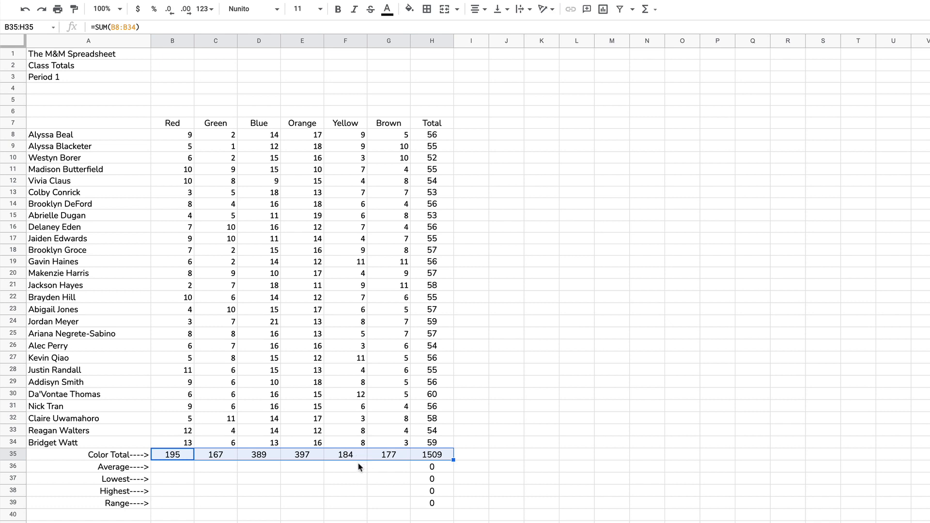
pyautogui.click(309, 457)
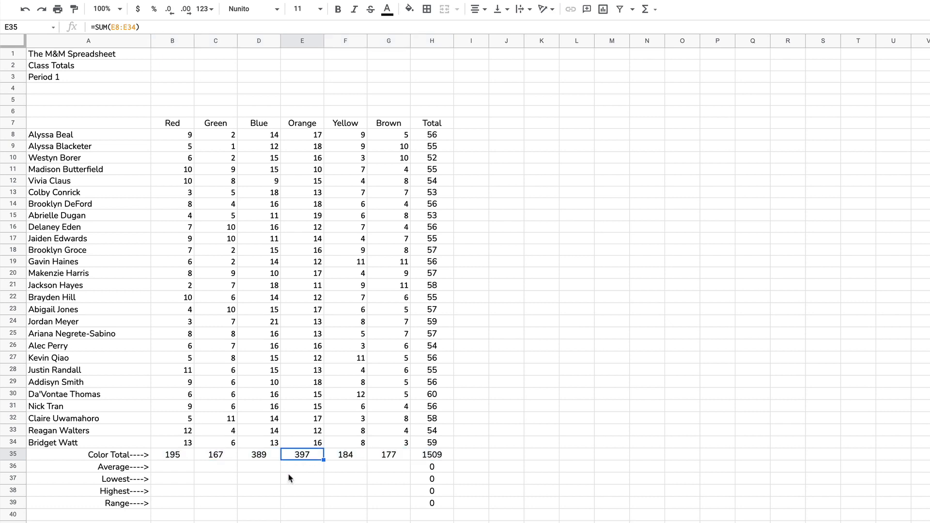
pyautogui.click(259, 458)
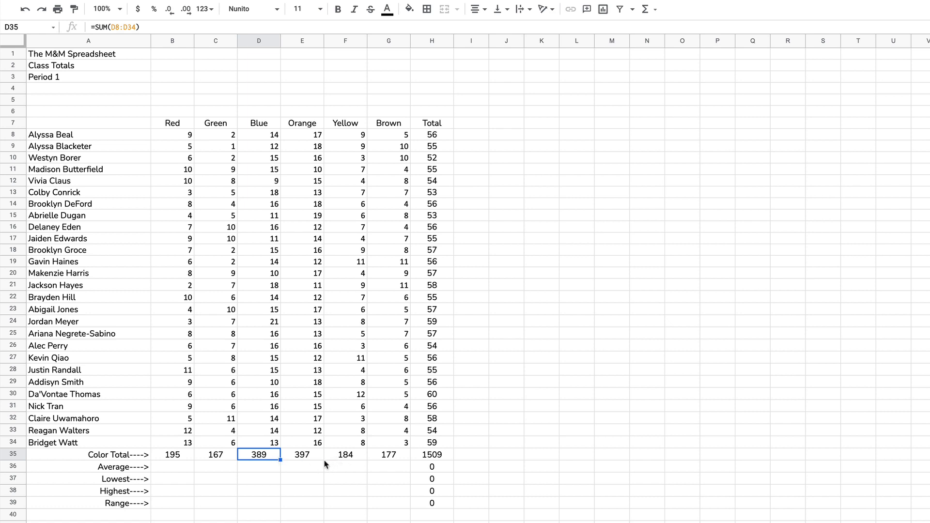
# Enter the Red average in B36 with the suggested formula =AVERAGE(B8:B34)
pyautogui.click(173, 467)
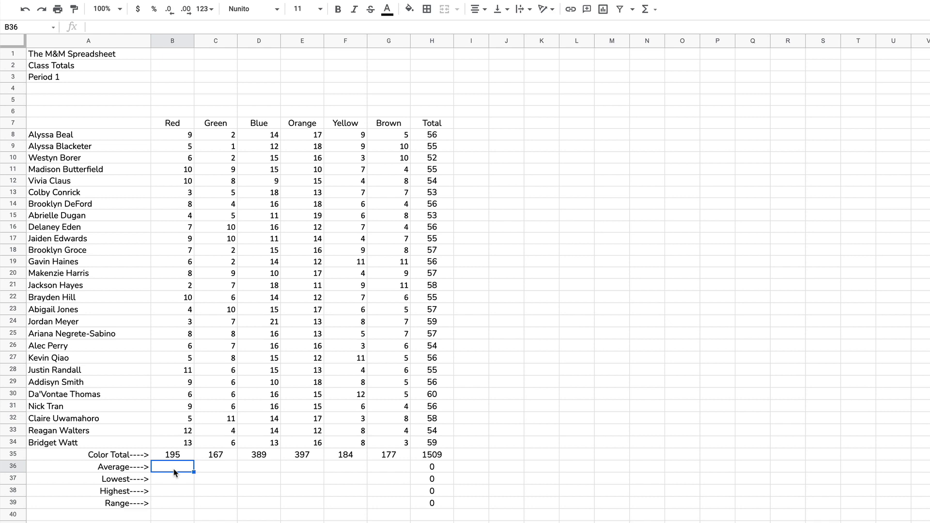
pyautogui.write('=')
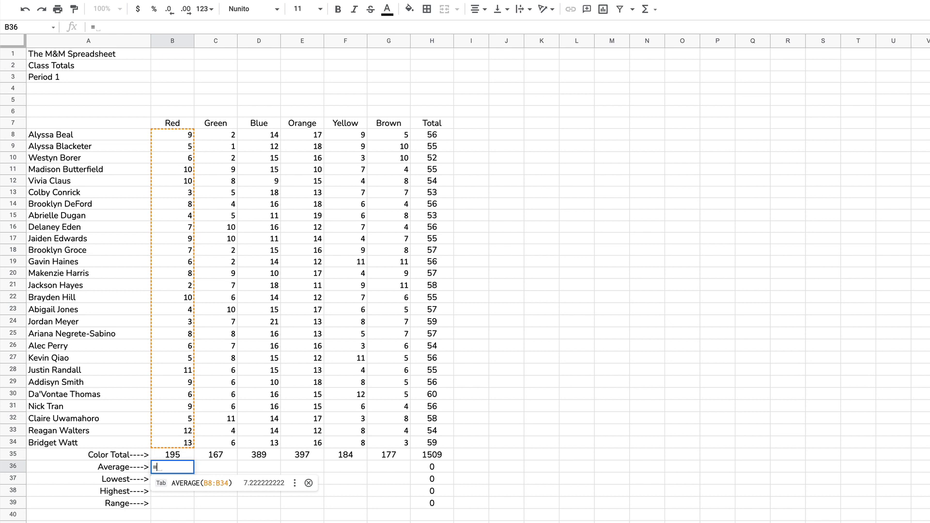
pyautogui.click(213, 488)
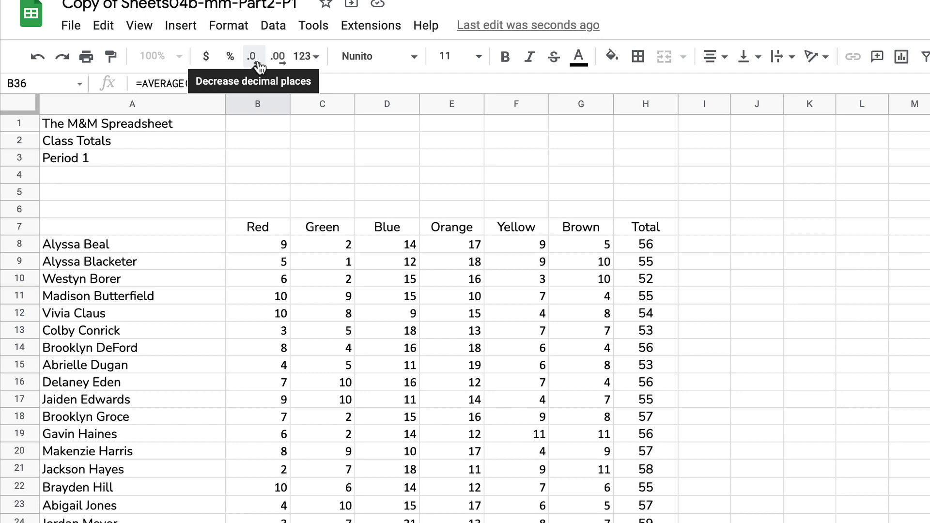
# Reduce the Red average in B36 to two decimal places and copy the formula across to H36
pyautogui.click(257, 62)
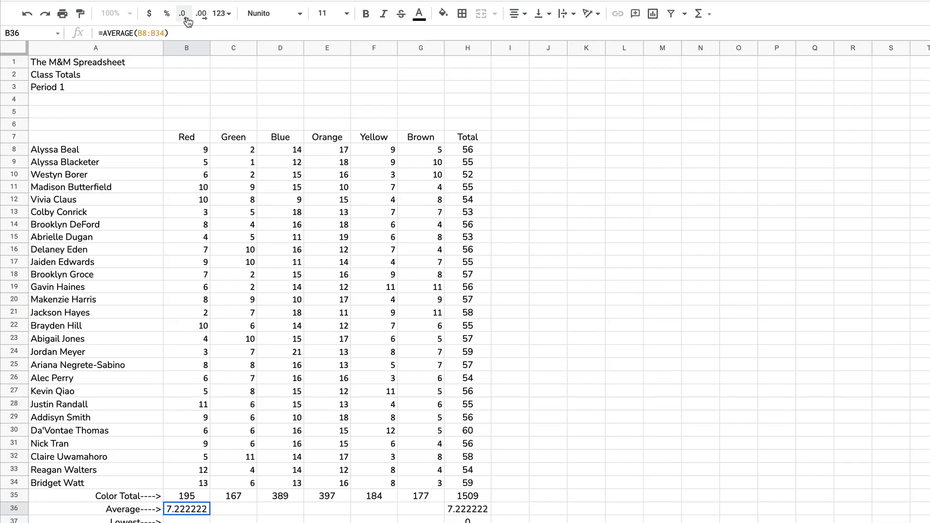
pyautogui.click(257, 62)
pyautogui.click(257, 63)
pyautogui.click(176, 13)
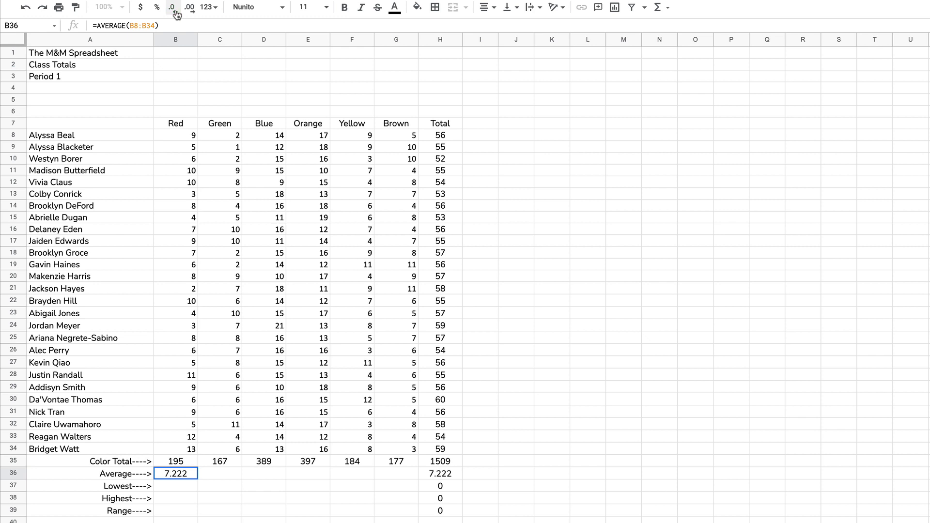
pyautogui.click(177, 13)
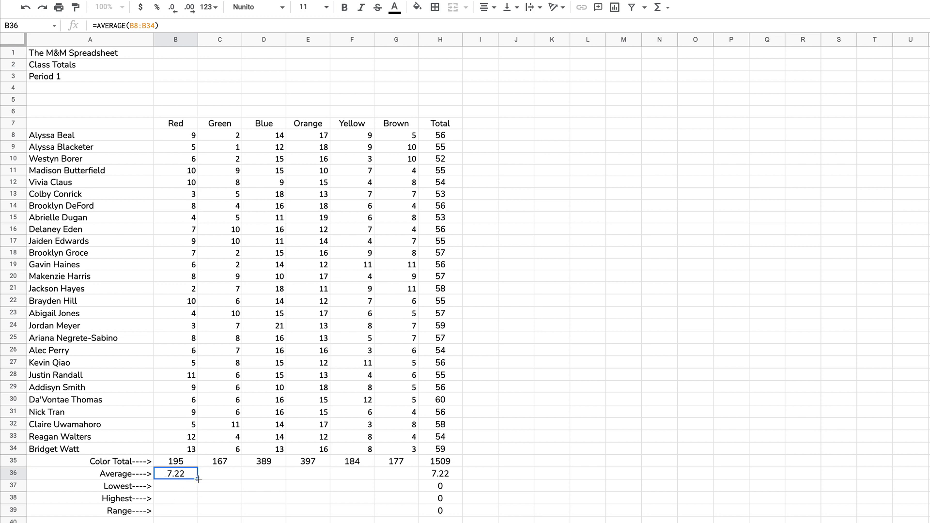
pyautogui.moveTo(198, 478); pyautogui.dragTo(440, 479)
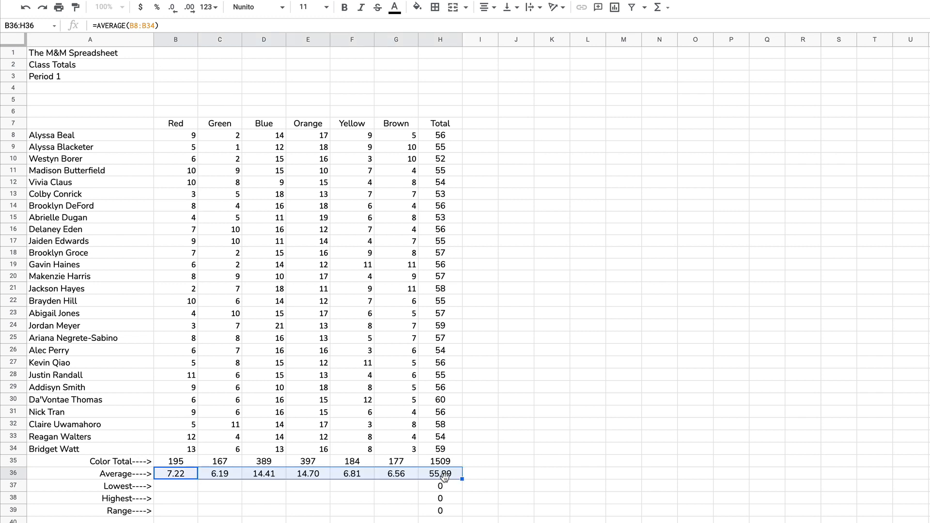
pyautogui.click(440, 478)
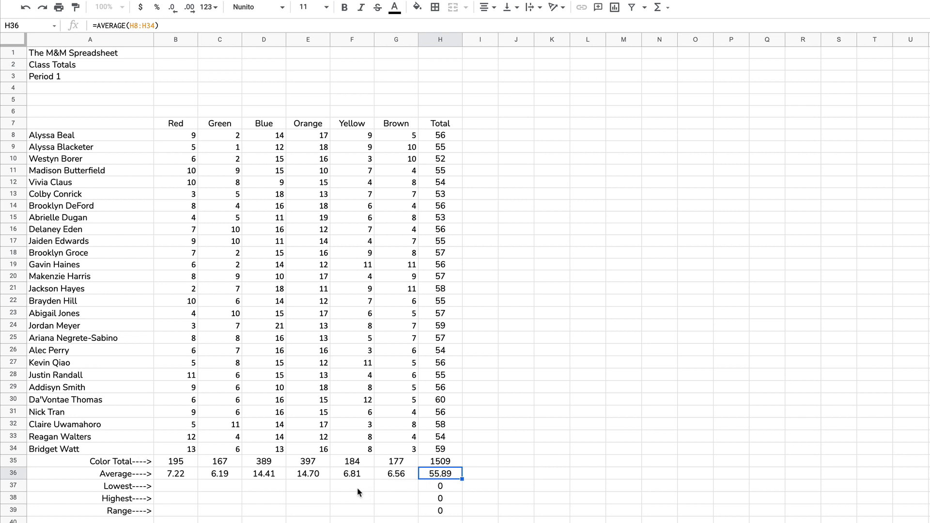
# Enter =min(b8:b34) in B37 for the lowest Red count and copy the formula across to H37
pyautogui.click(177, 492)
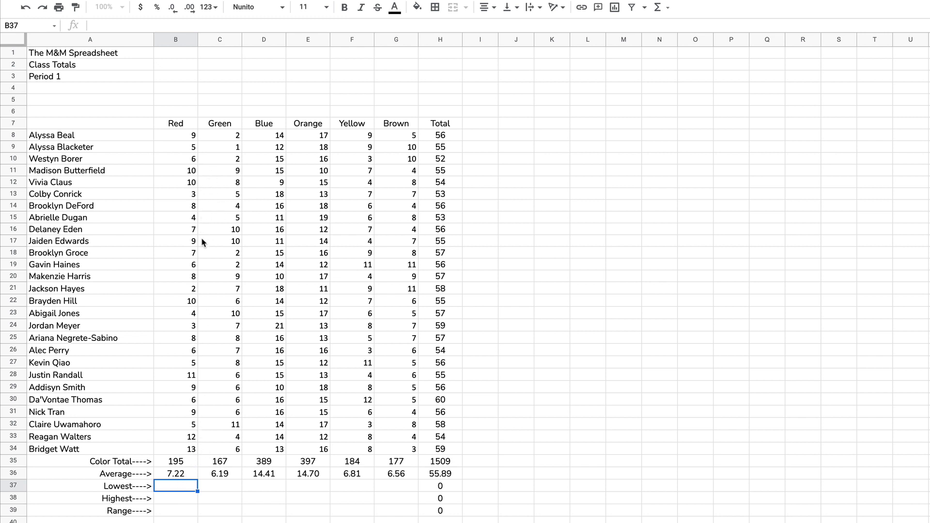
pyautogui.click(188, 291)
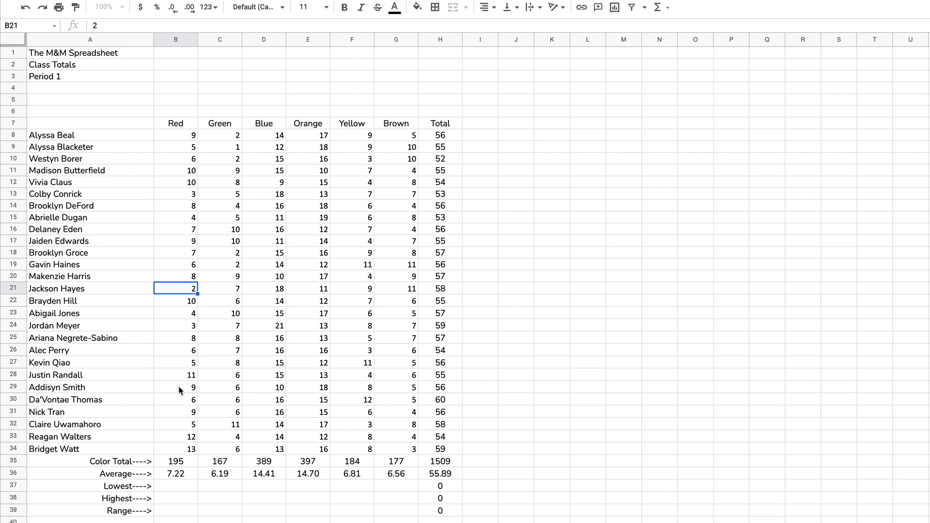
pyautogui.click(173, 487)
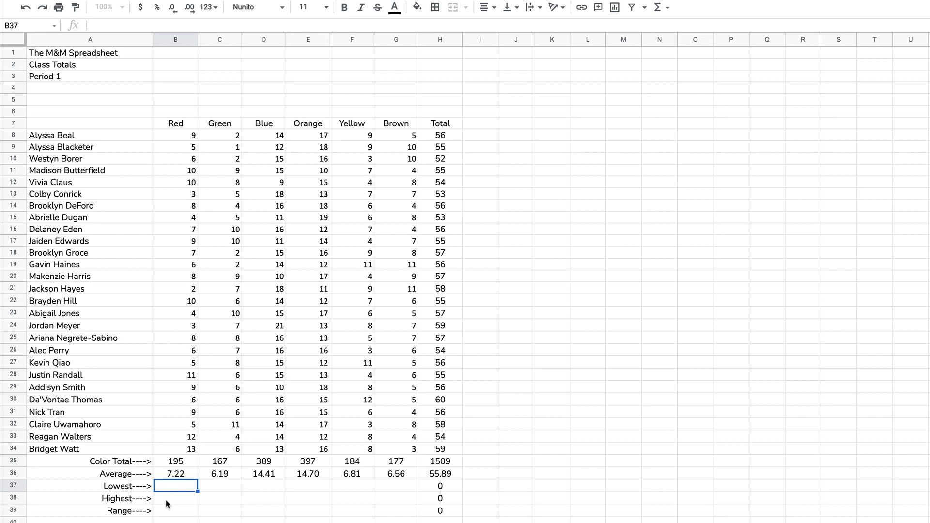
pyautogui.write('=')
pyautogui.write('min')
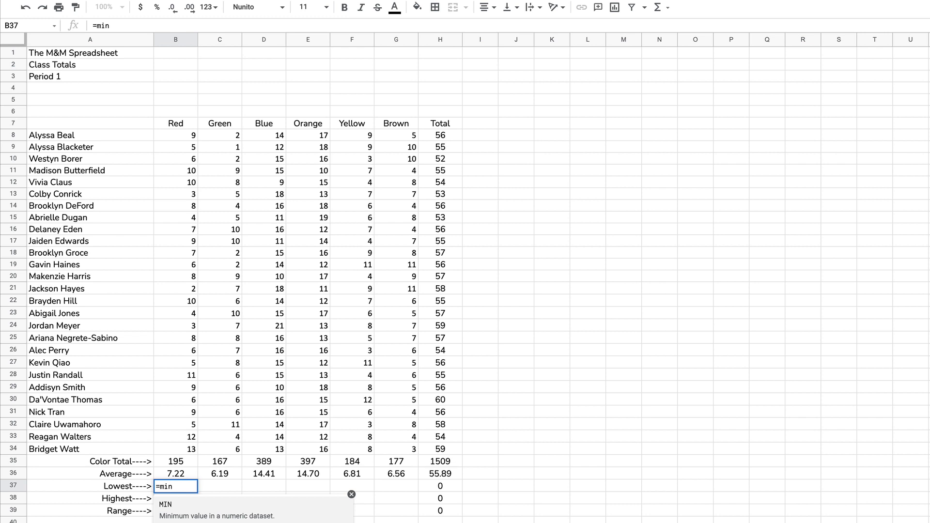
pyautogui.write('(')
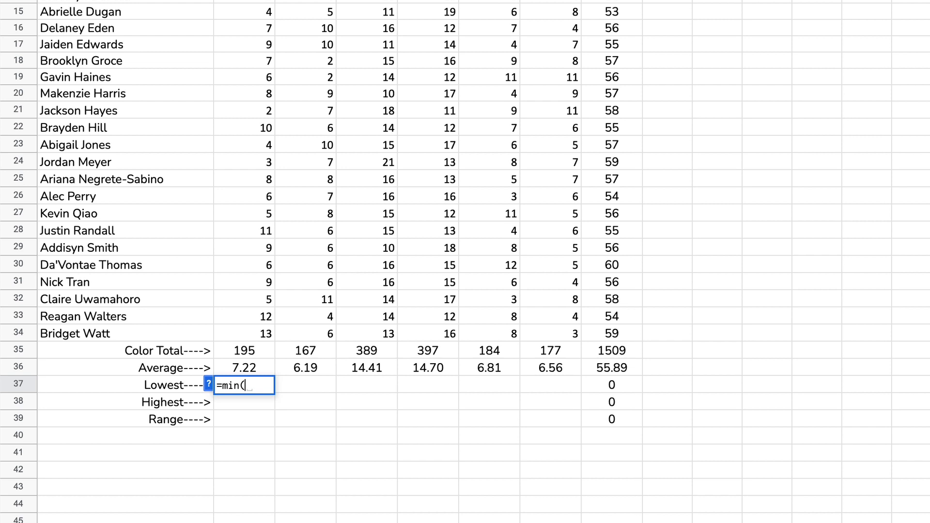
pyautogui.write('b8:')
pyautogui.write('b34')
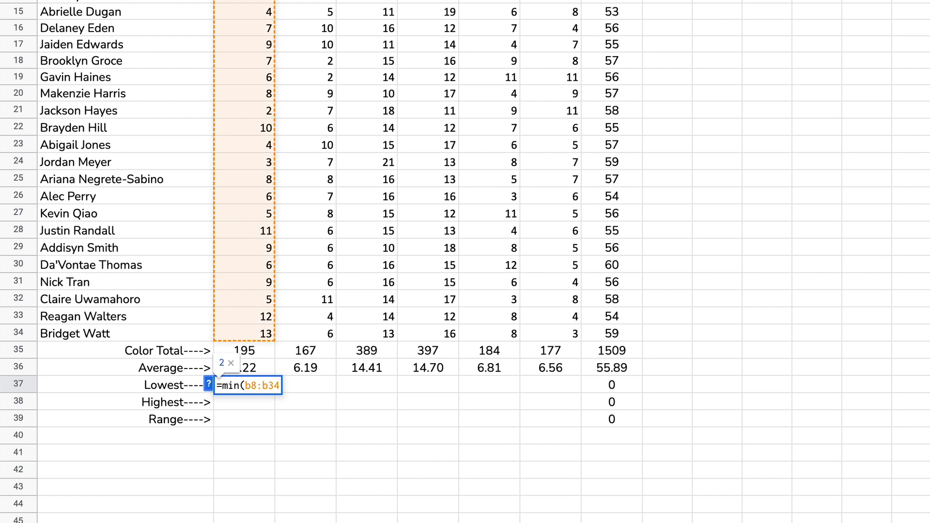
pyautogui.write(')')
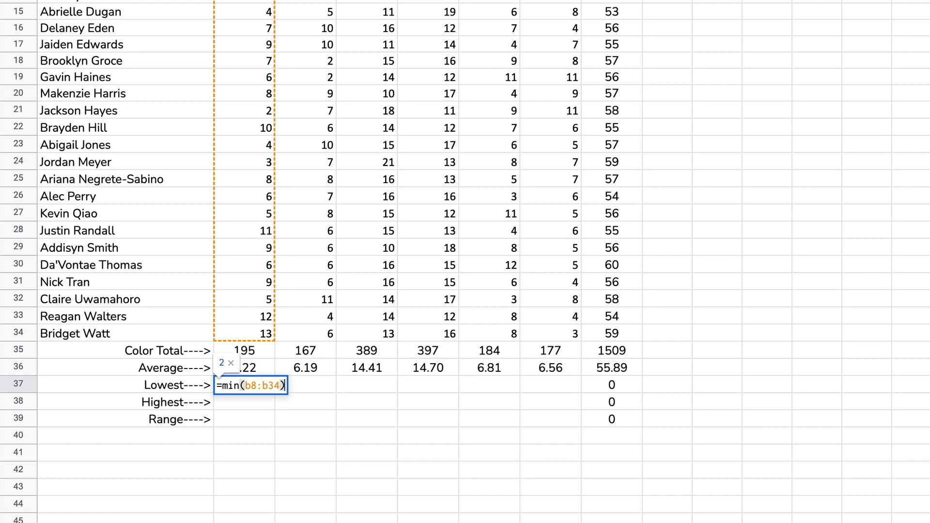
pyautogui.press('Return')
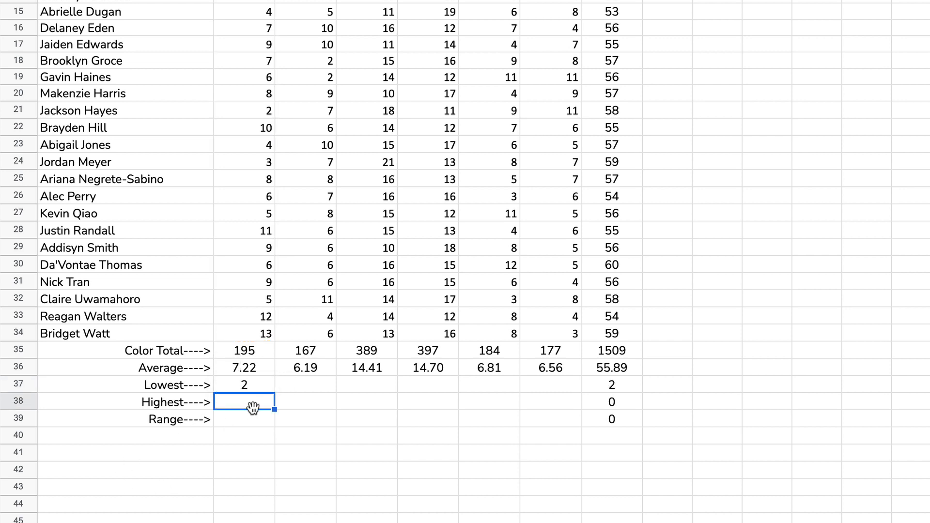
pyautogui.click(248, 384)
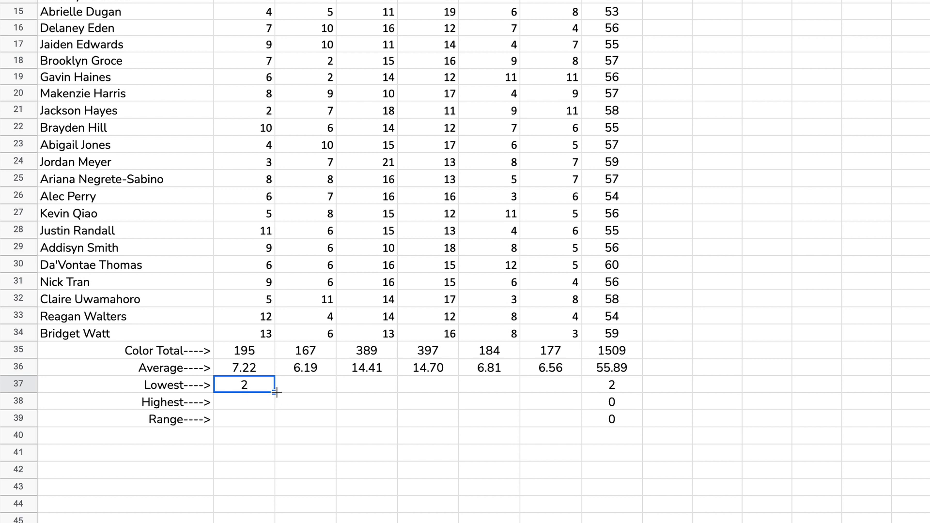
pyautogui.moveTo(274, 392); pyautogui.dragTo(614, 400)
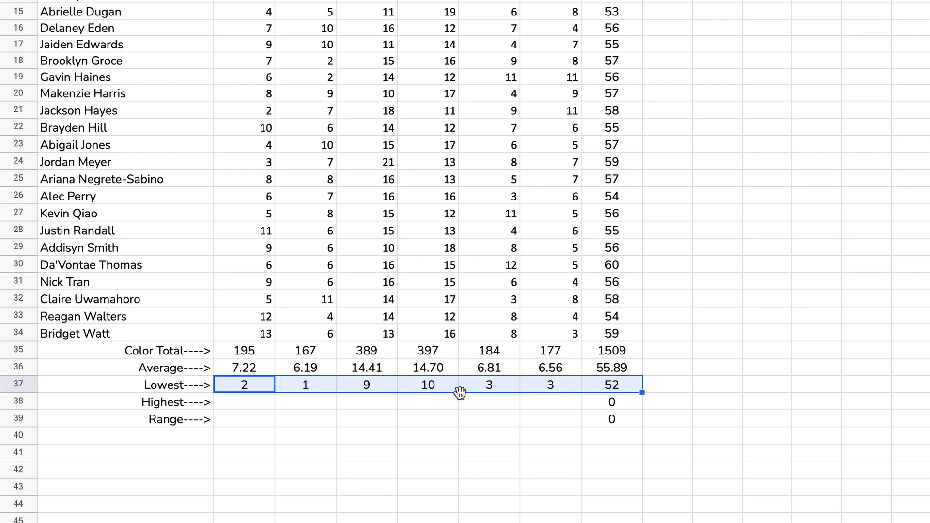
# Enter =max(b8:b34) in B38 for the highest Red count and copy the formula across to H38
pyautogui.click(249, 402)
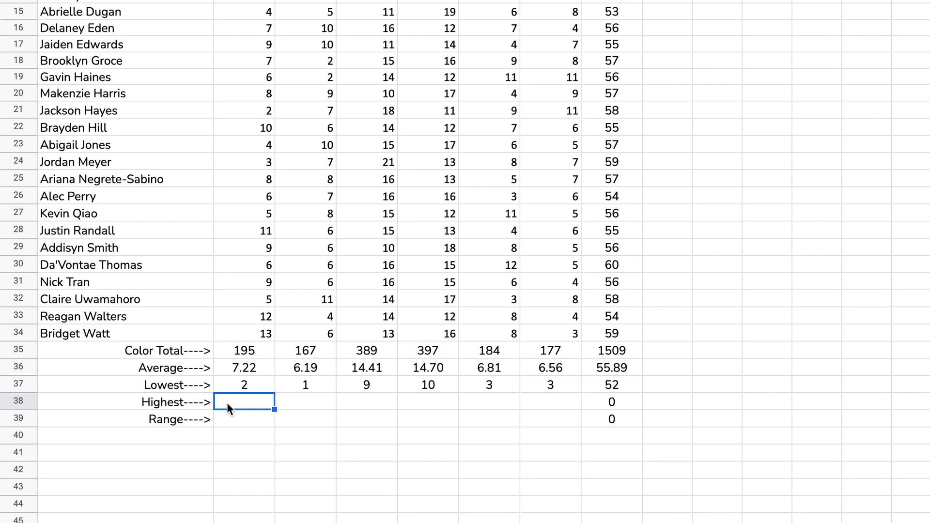
pyautogui.write('=mas')
pyautogui.press('BackSpace')
pyautogui.write('x')
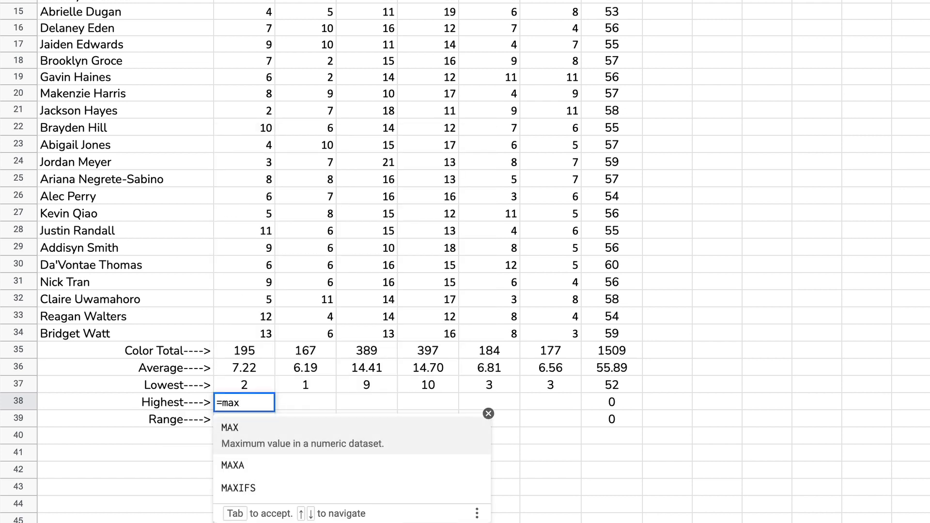
pyautogui.write('(')
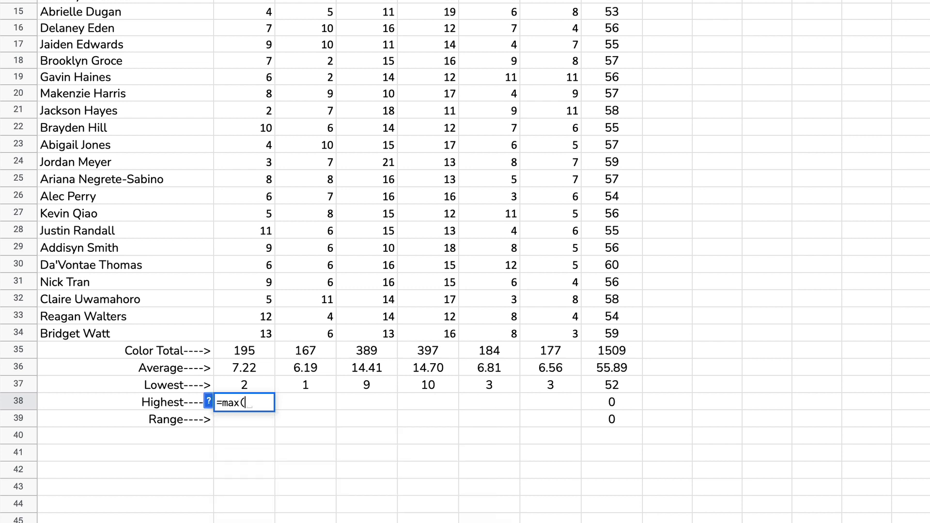
pyautogui.write('b8:')
pyautogui.write('b34')
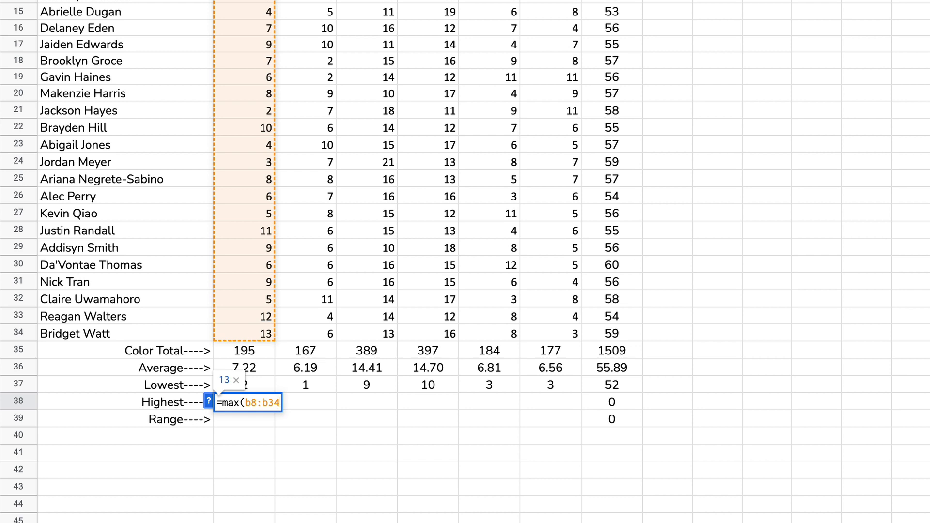
pyautogui.write(')')
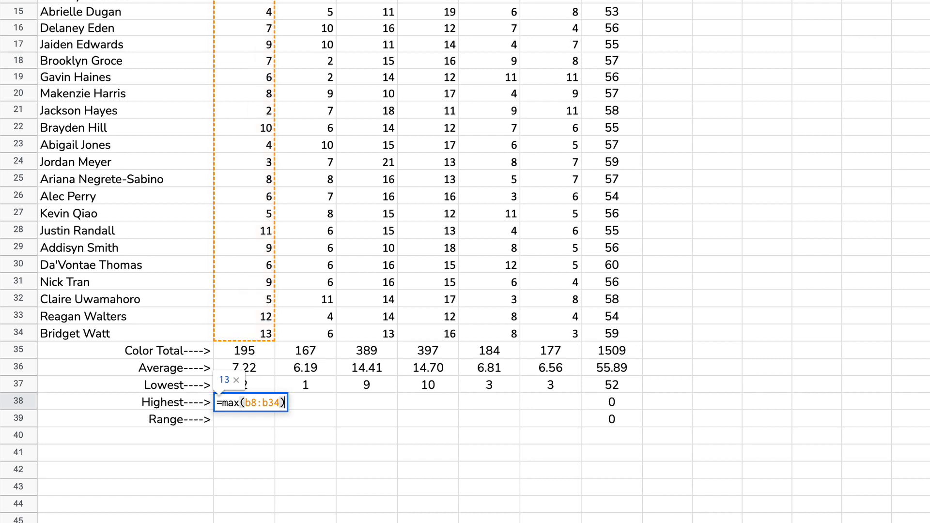
pyautogui.press('Return')
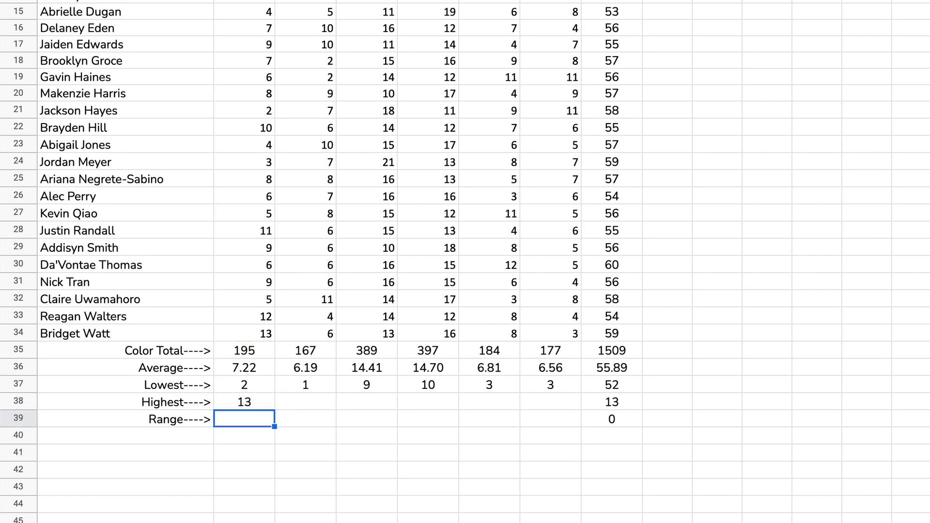
pyautogui.click(247, 405)
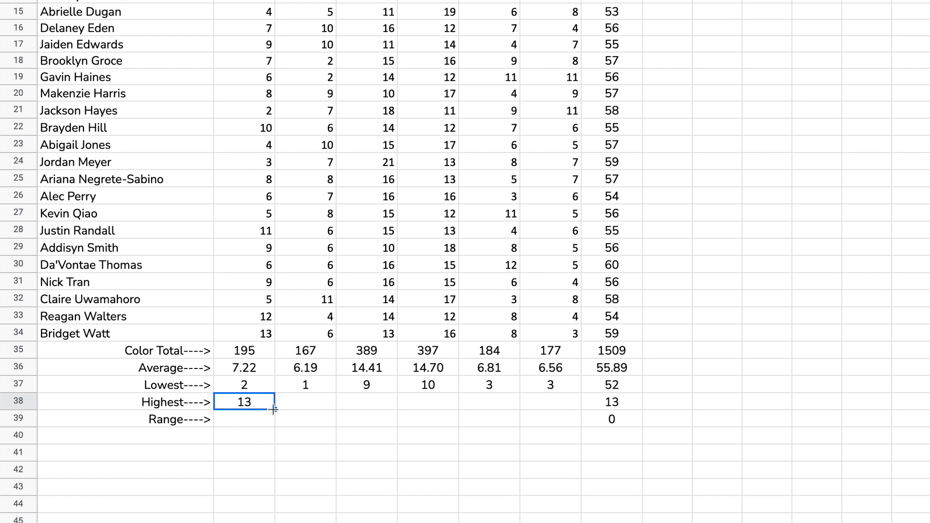
pyautogui.moveTo(273, 410); pyautogui.dragTo(596, 408)
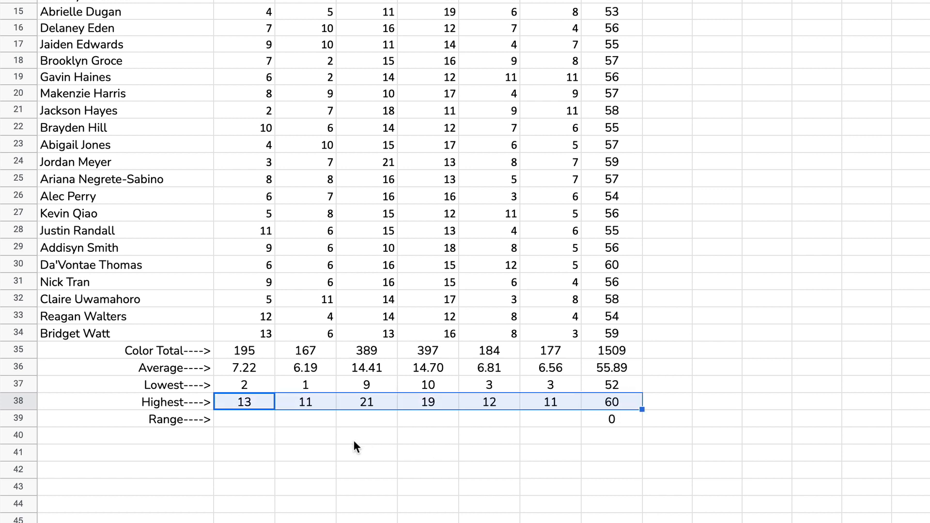
pyautogui.click(614, 405)
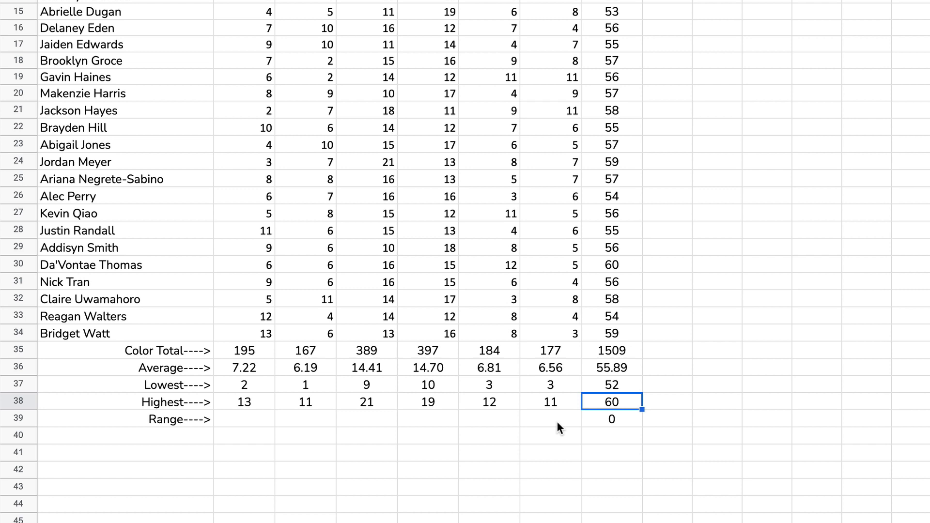
# Enter the Red range in B39 as highest minus lowest with the formula =b38-b37
pyautogui.click(254, 421)
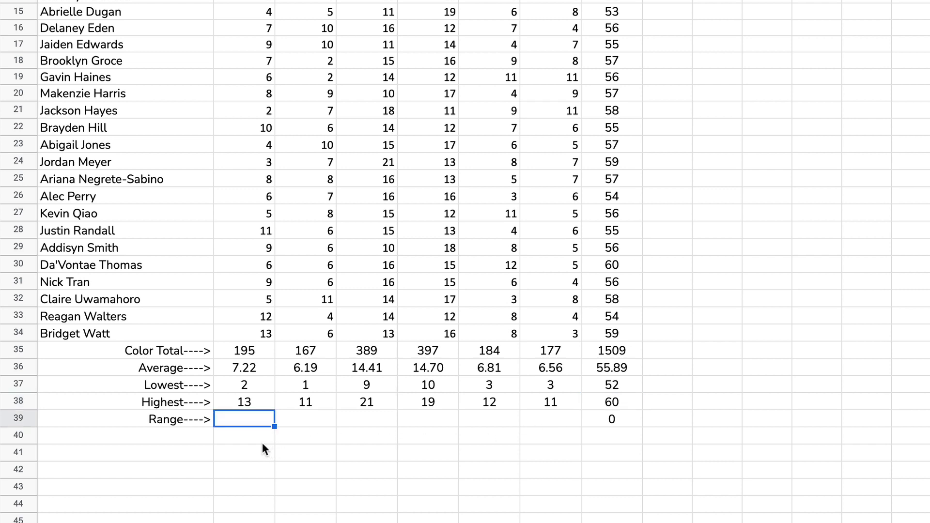
pyautogui.click(248, 403)
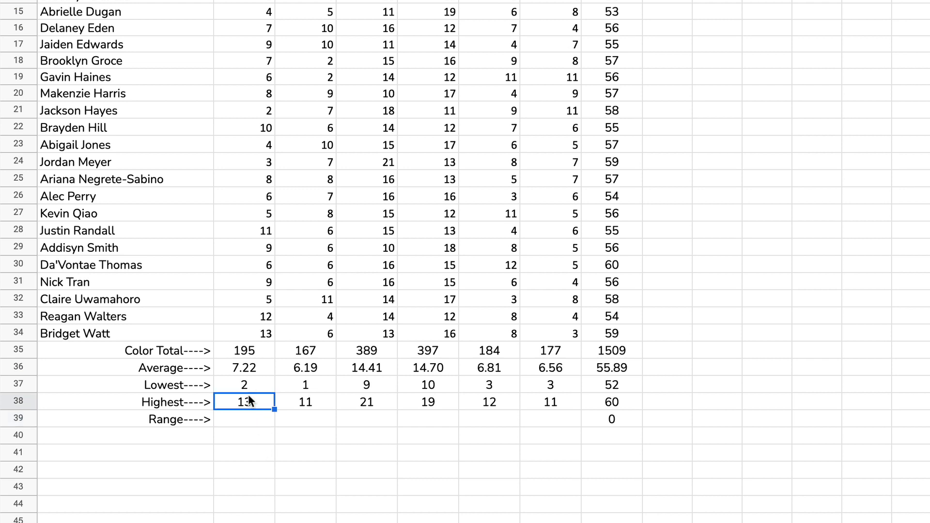
pyautogui.click(251, 385)
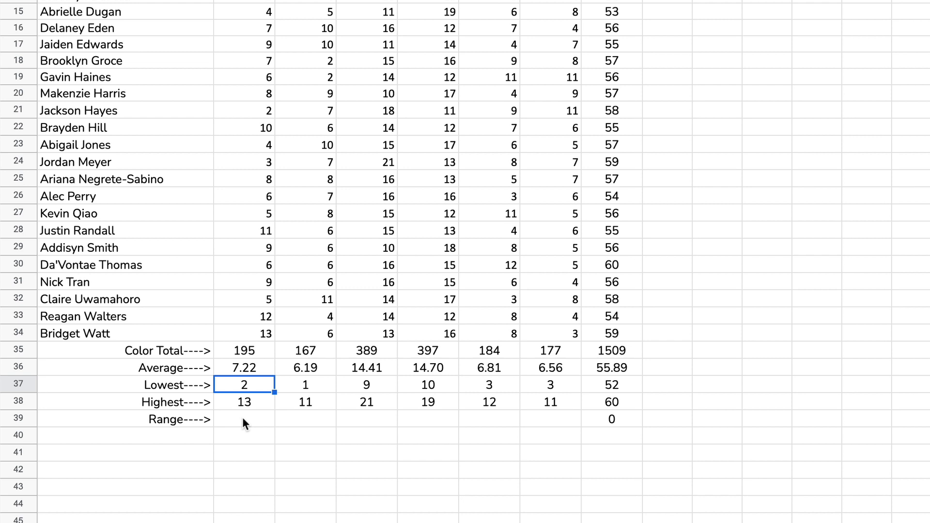
pyautogui.click(241, 421)
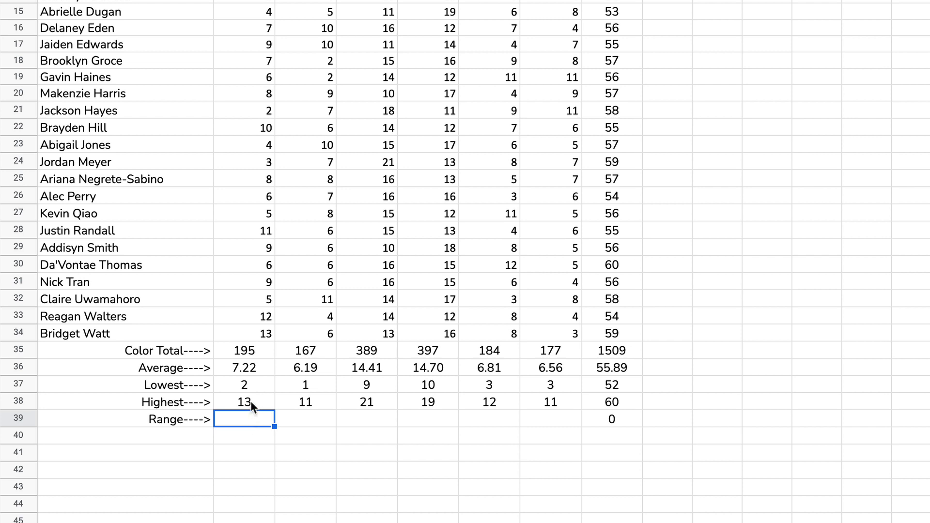
pyautogui.click(247, 399)
pyautogui.click(254, 388)
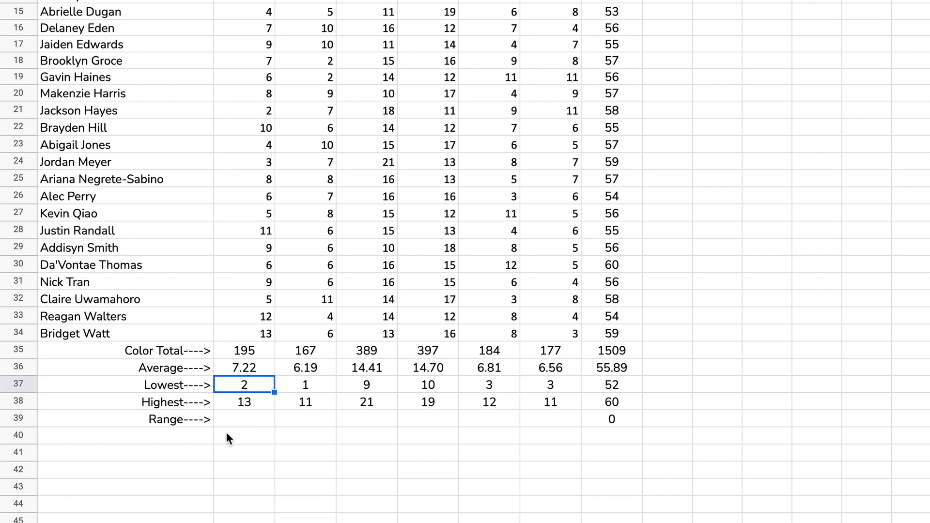
pyautogui.click(247, 419)
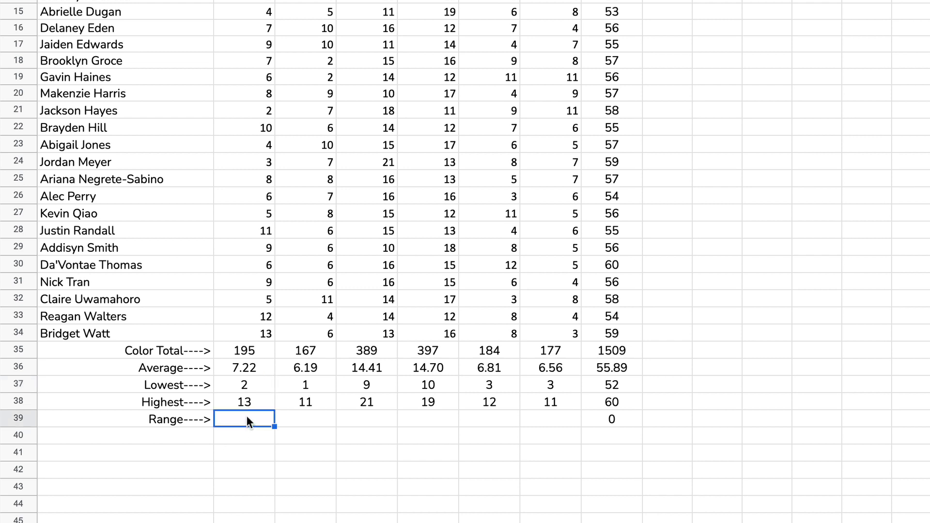
pyautogui.write('=')
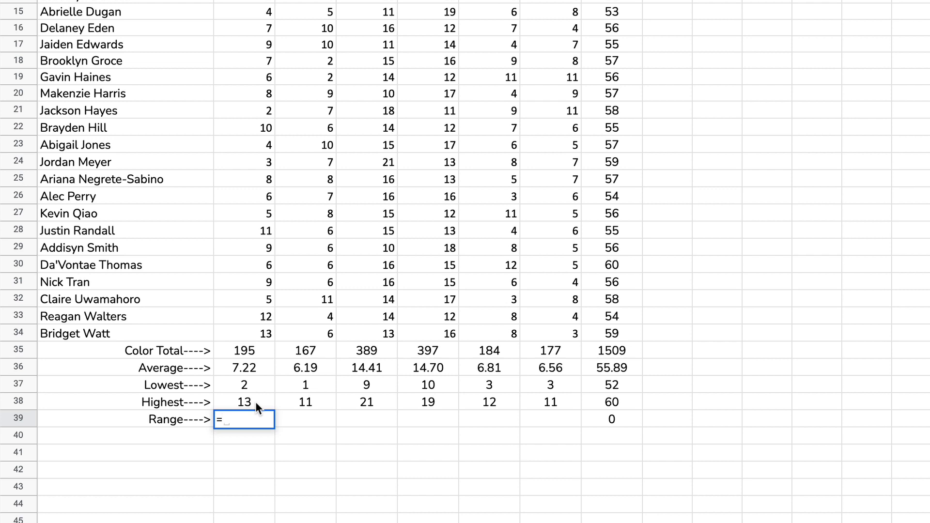
pyautogui.write('b')
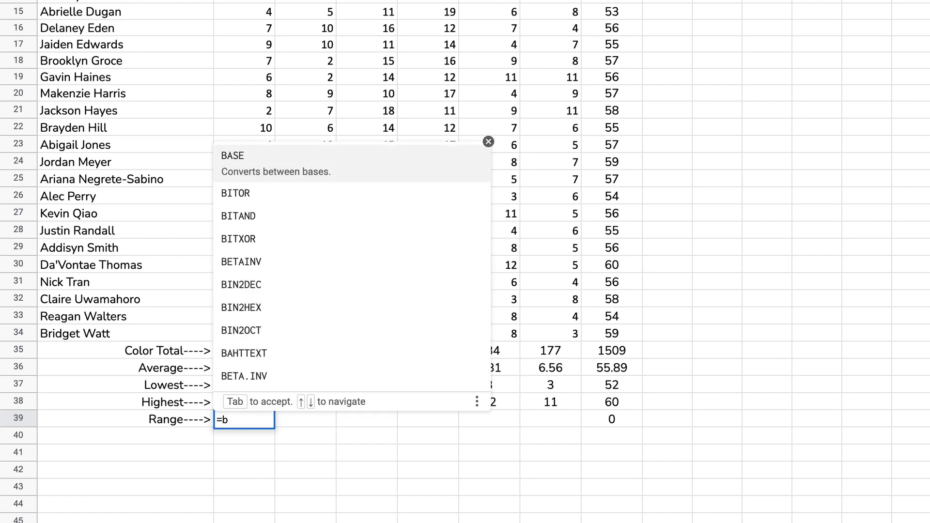
pyautogui.write('38')
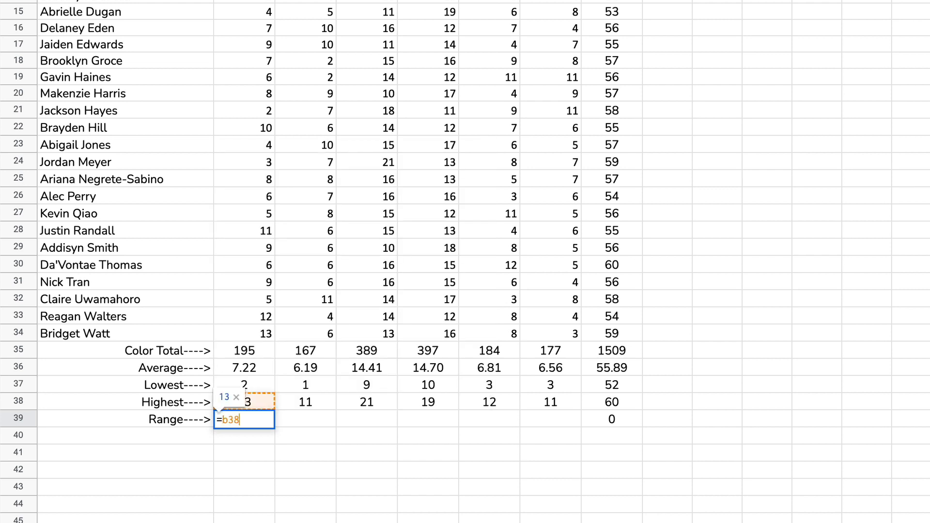
pyautogui.write('-')
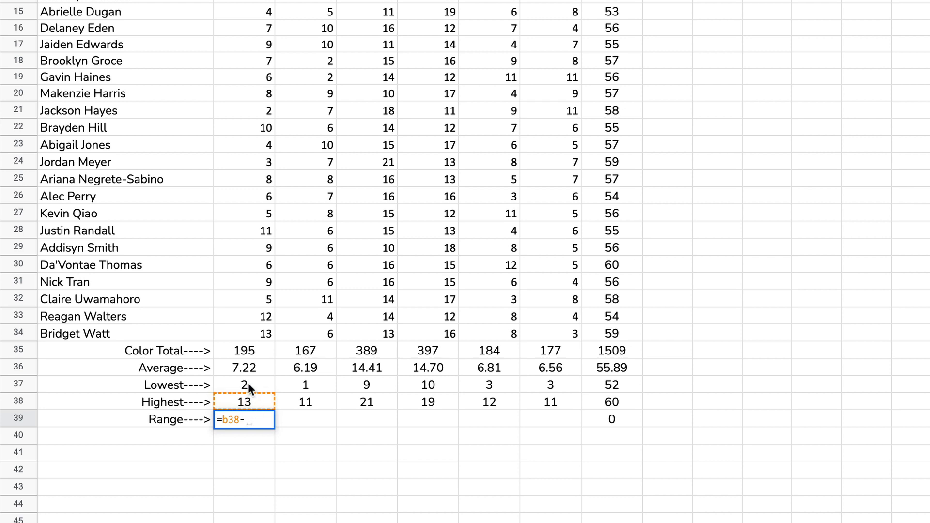
pyautogui.write('b37')
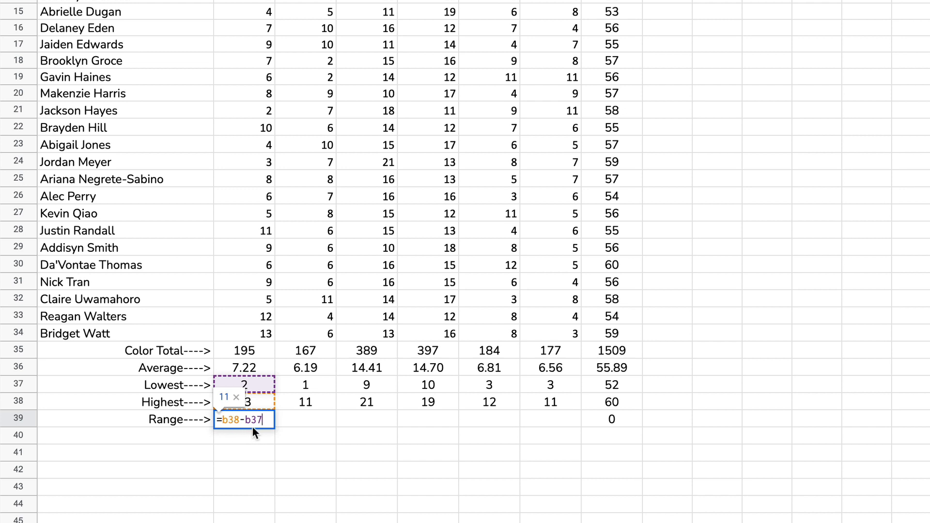
pyautogui.press('Return')
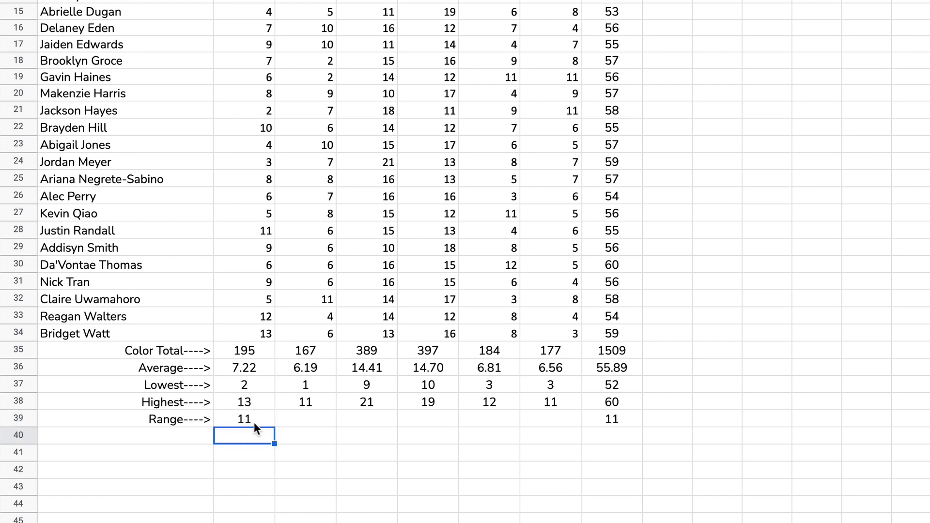
# Copy the range formula from B39 across to H39 and clear the range selection
pyautogui.click(254, 420)
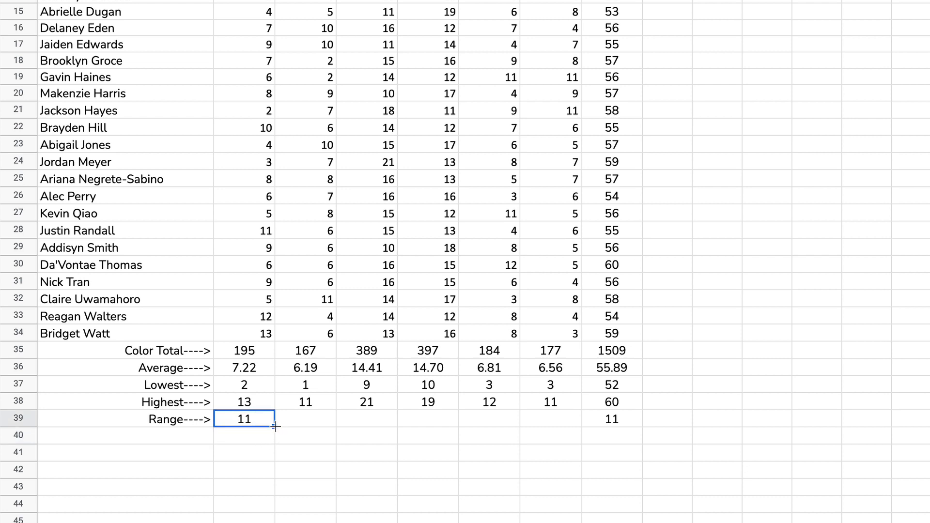
pyautogui.moveTo(275, 426); pyautogui.dragTo(611, 426)
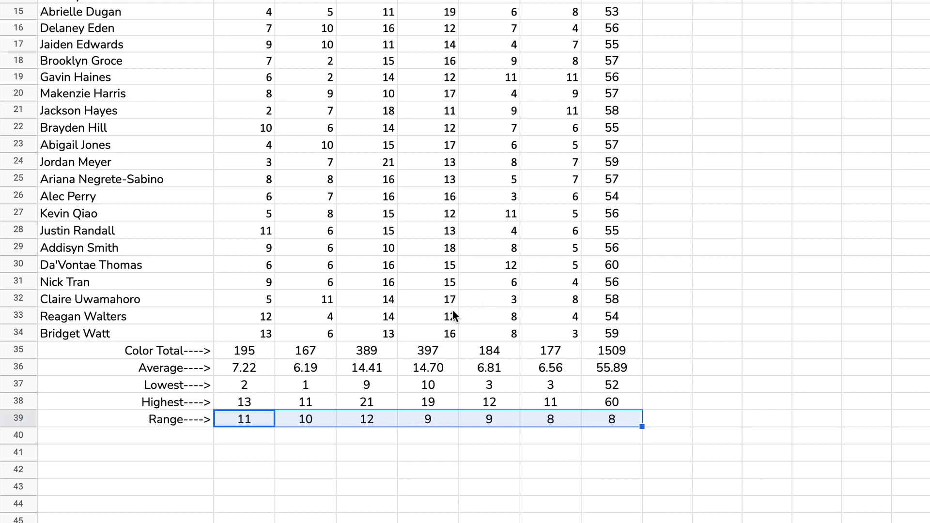
pyautogui.click(442, 275)
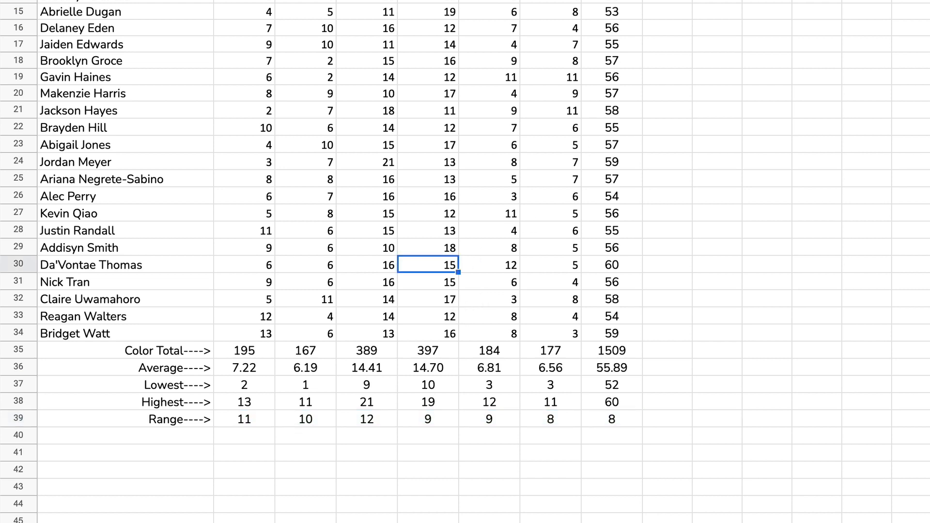
# Review the Total column and the Color Total, Average, Lowest, Highest and Range rows across all colors
pyautogui.moveTo(611, 5); pyautogui.dragTo(611, 333)
pyautogui.moveTo(245, 351); pyautogui.dragTo(614, 349)
pyautogui.moveTo(249, 368); pyautogui.dragTo(614, 370)
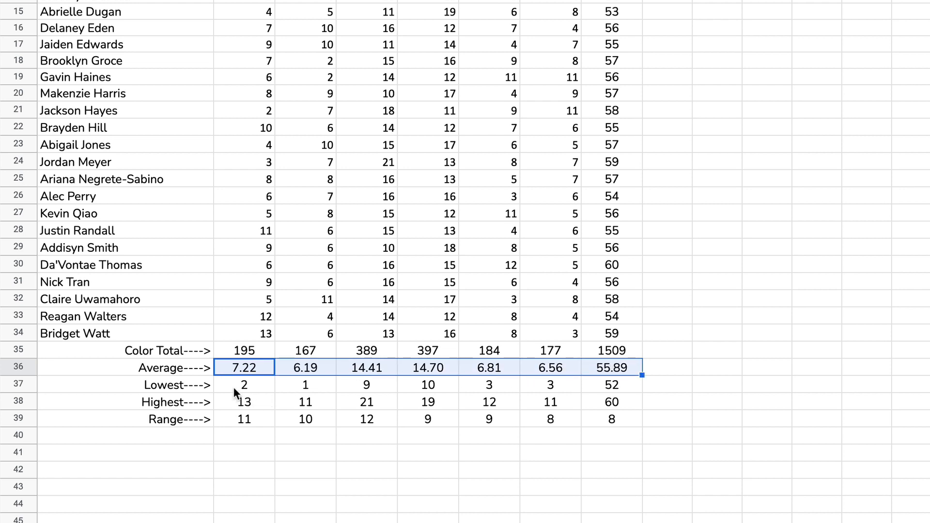
pyautogui.moveTo(240, 382); pyautogui.dragTo(598, 379)
pyautogui.moveTo(234, 403); pyautogui.dragTo(595, 397)
pyautogui.moveTo(231, 417); pyautogui.dragTo(338, 417)
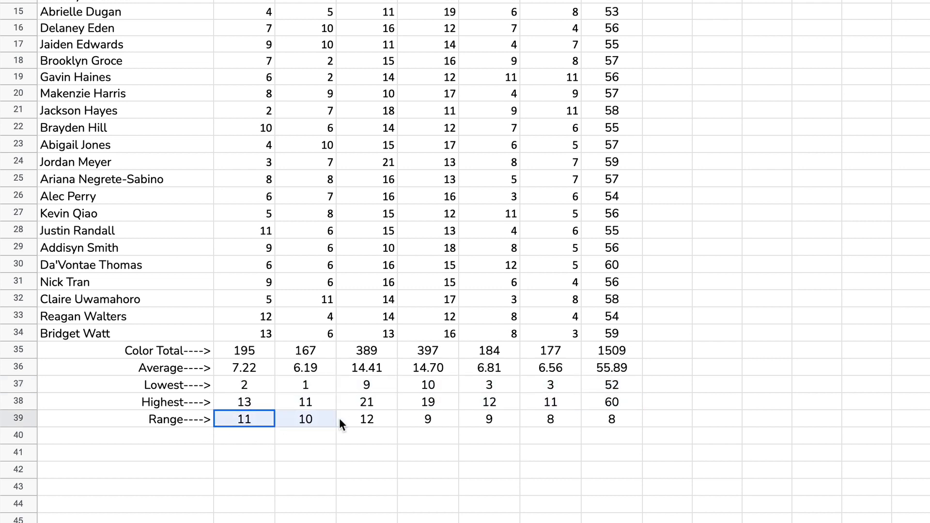
pyautogui.moveTo(446, 419); pyautogui.dragTo(589, 415)
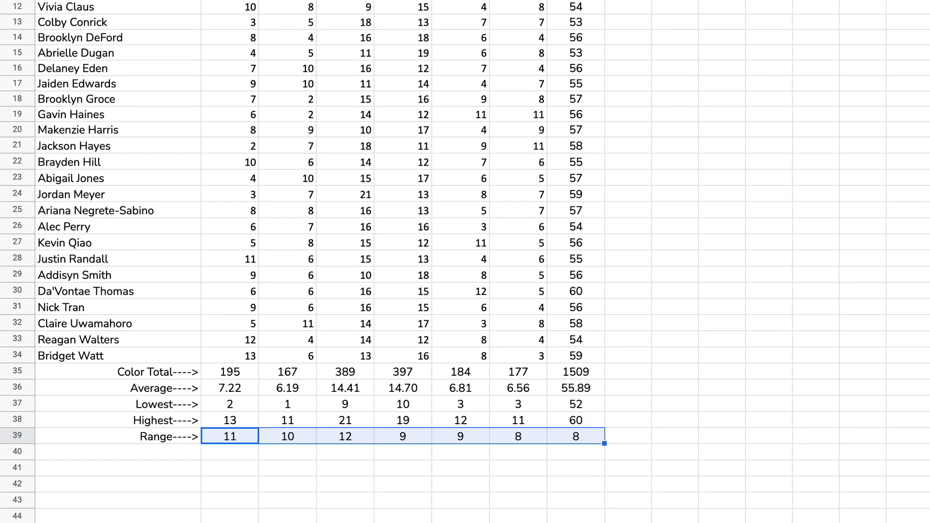
# Fill the label column A7:A39 and the header row A7:H7 with light gray
pyautogui.moveTo(89, 125); pyautogui.dragTo(121, 506)
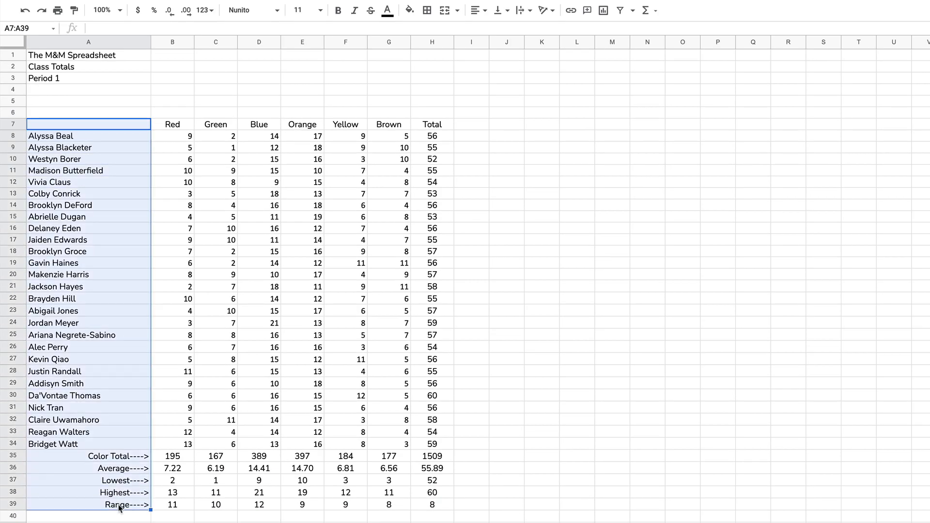
pyautogui.click(414, 13)
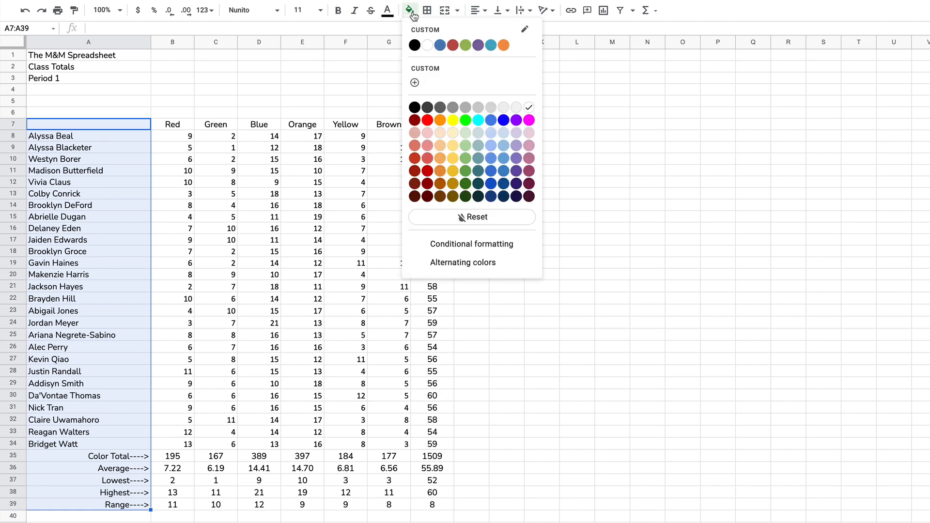
pyautogui.click(491, 108)
pyautogui.click(135, 125)
pyautogui.moveTo(135, 125); pyautogui.dragTo(433, 126)
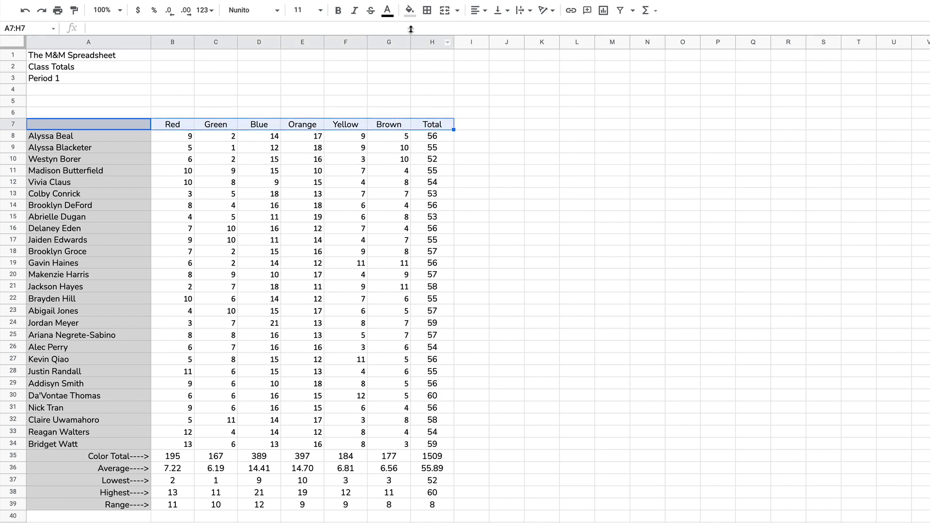
pyautogui.click(409, 10)
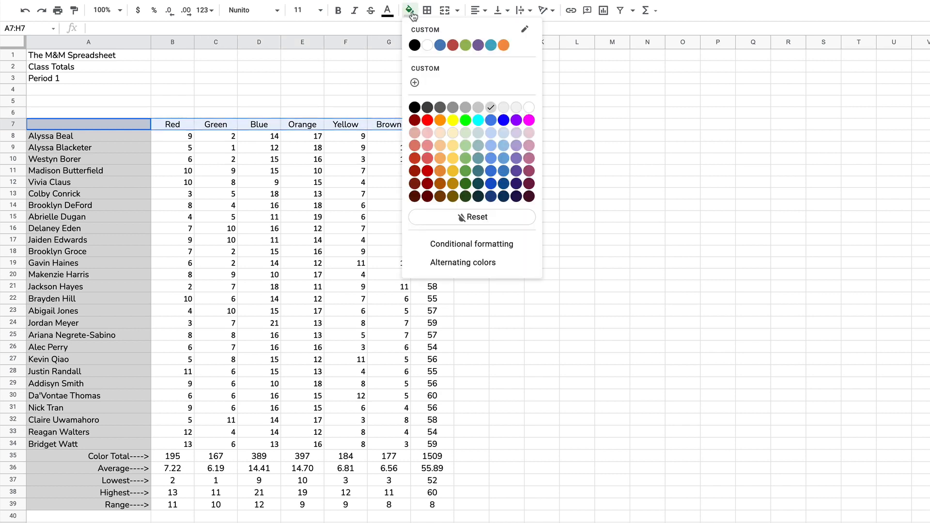
pyautogui.click(486, 108)
# Fill the summary rows A35:H39 with the same light gray as the headers
pyautogui.moveTo(146, 457); pyautogui.dragTo(429, 504)
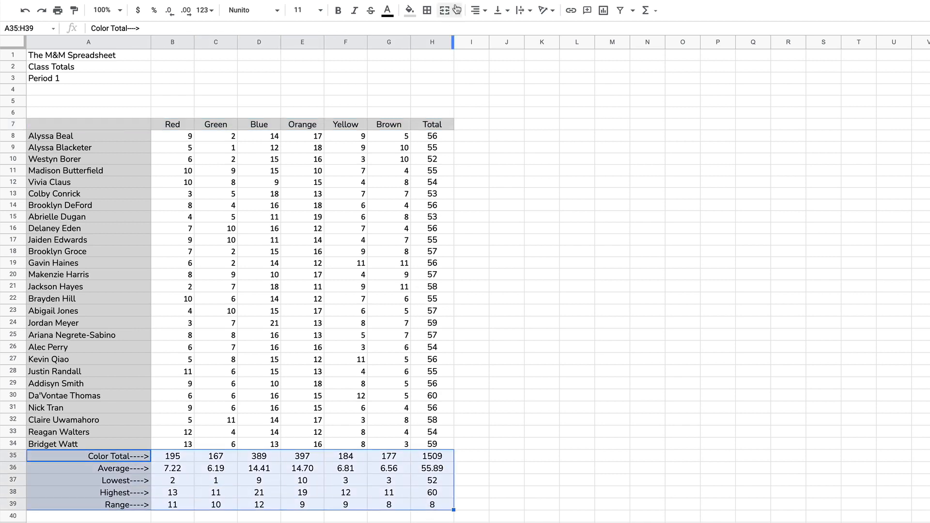
pyautogui.click(411, 13)
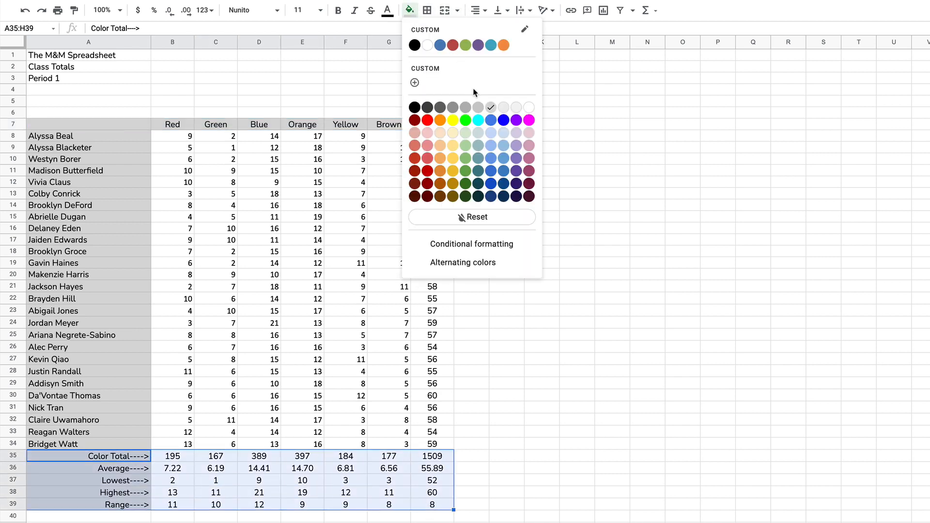
pyautogui.click(488, 108)
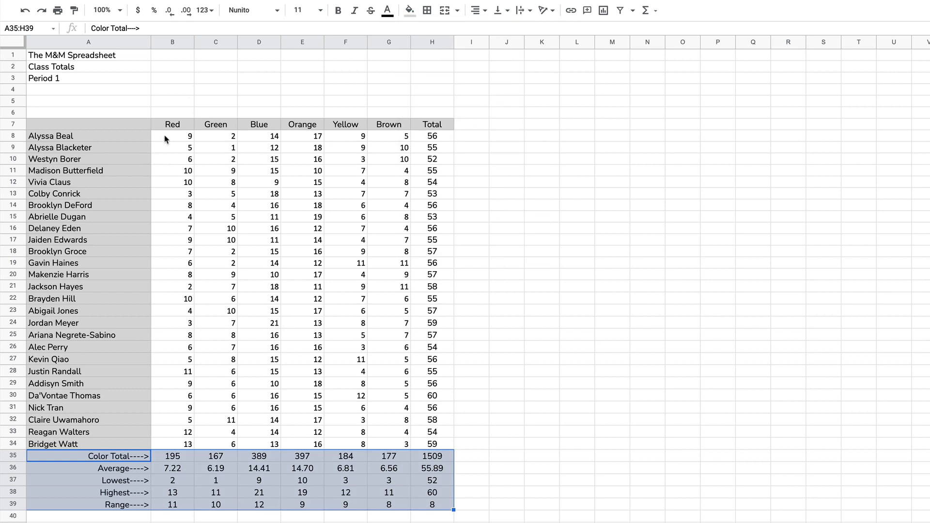
# Fill the student data cells B8:H34 with light green and clear the range selection
pyautogui.moveTo(167, 136); pyautogui.dragTo(431, 442)
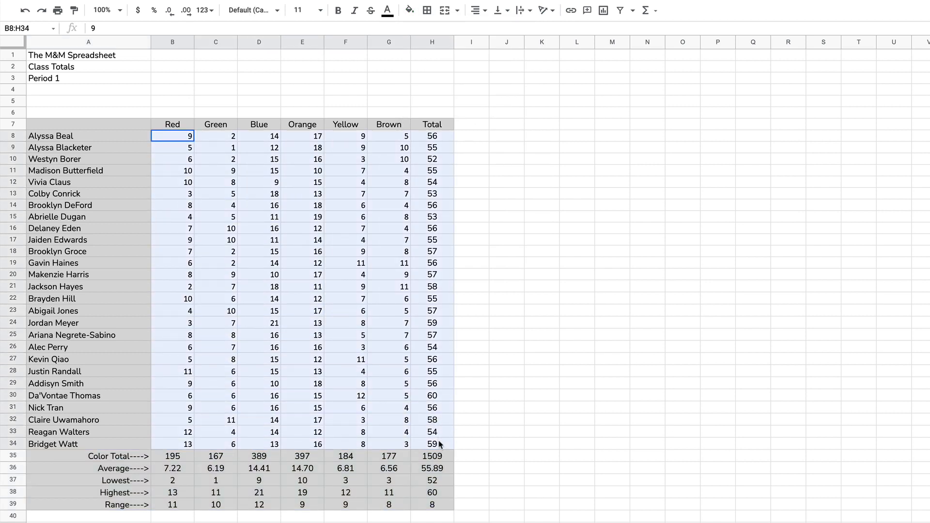
pyautogui.click(411, 11)
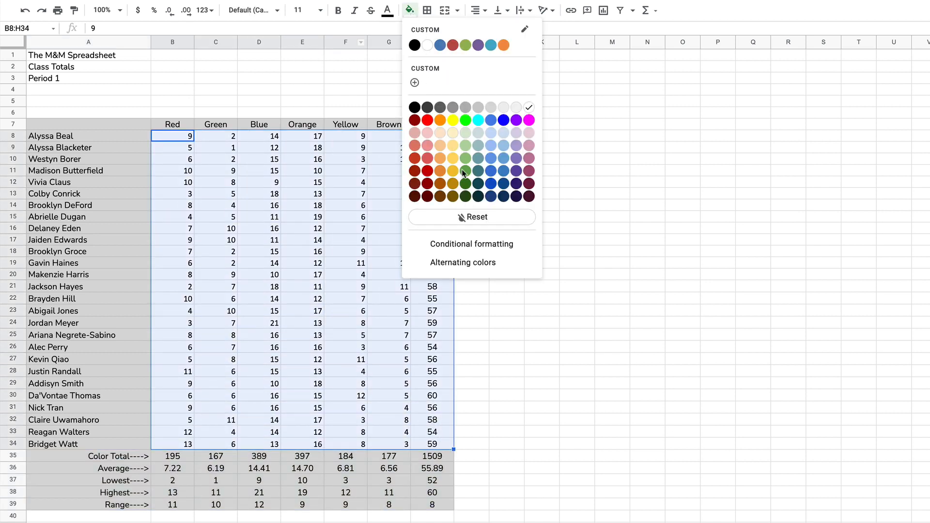
pyautogui.click(465, 146)
pyautogui.click(320, 206)
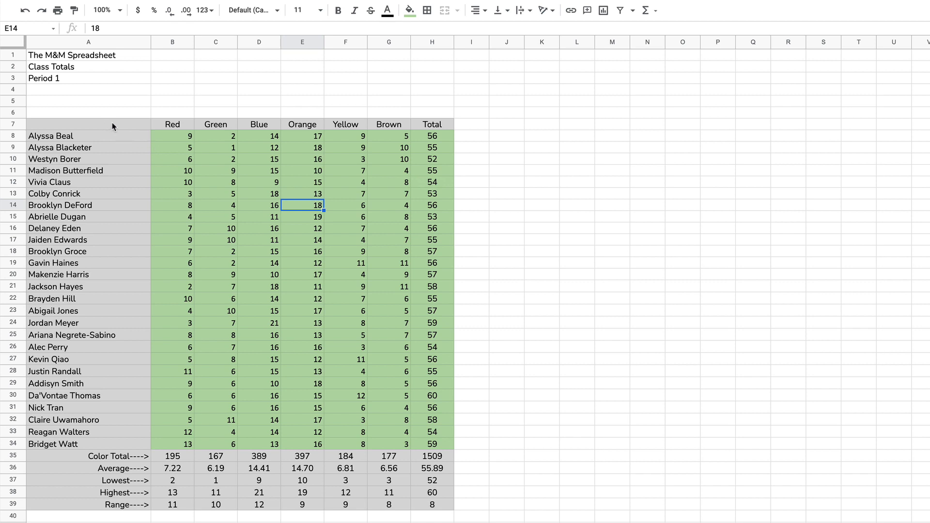
# Change the font of the whole table A7:H39 to Coda
pyautogui.moveTo(68, 125); pyautogui.dragTo(446, 509)
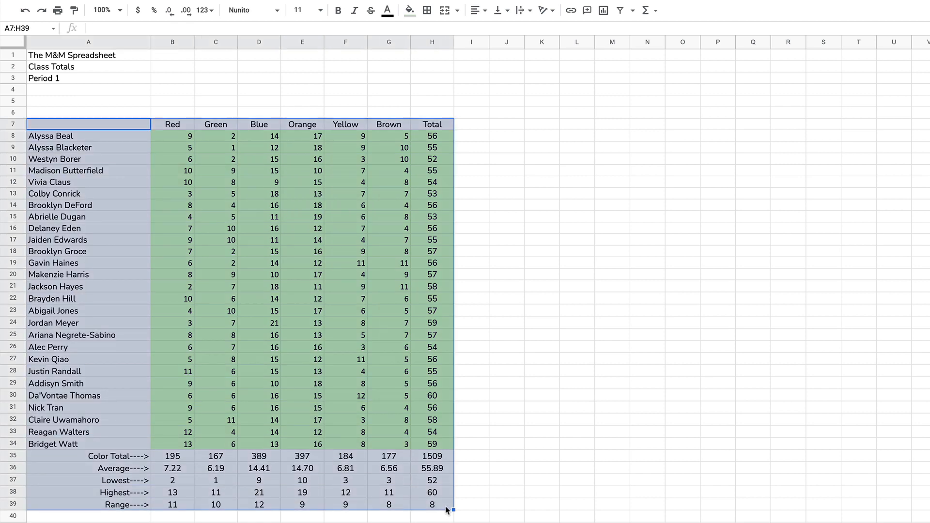
pyautogui.click(278, 11)
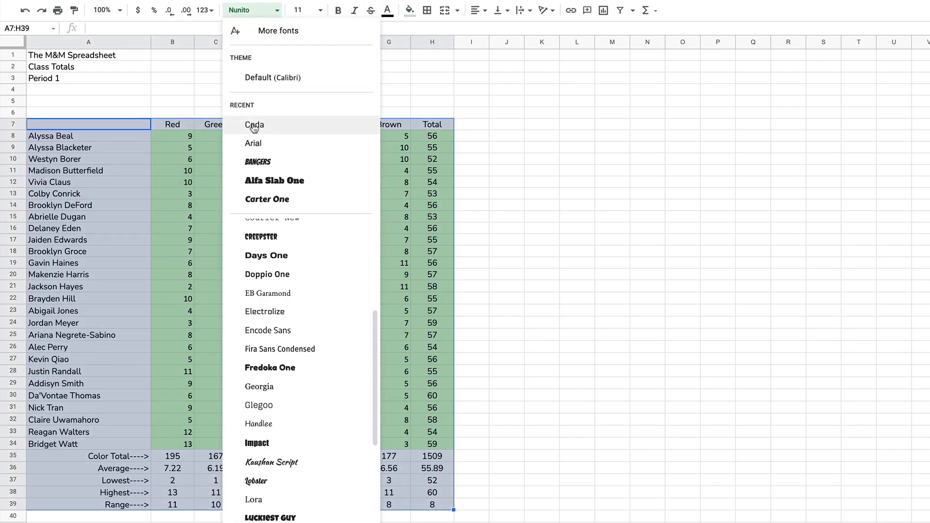
pyautogui.click(266, 124)
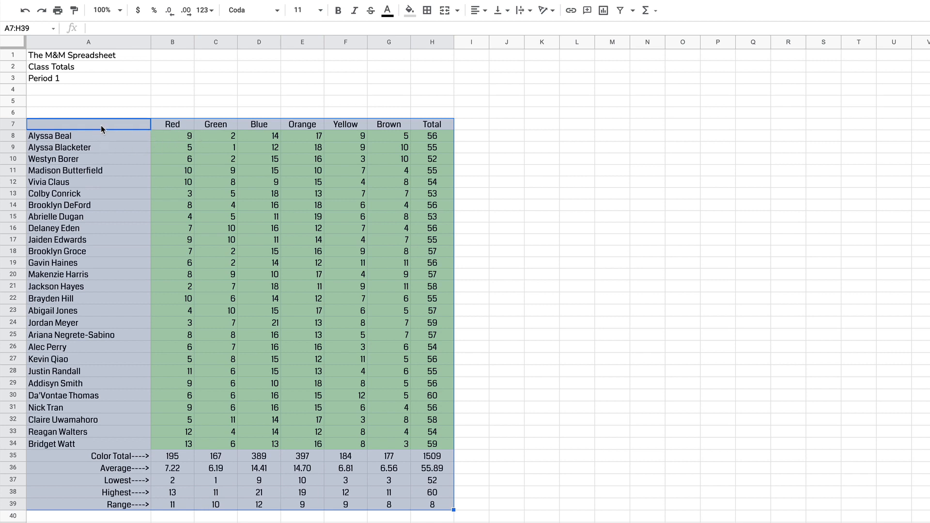
# Right-align the student names in A7:A34 and deselect the range
pyautogui.moveTo(101, 124); pyautogui.dragTo(96, 448)
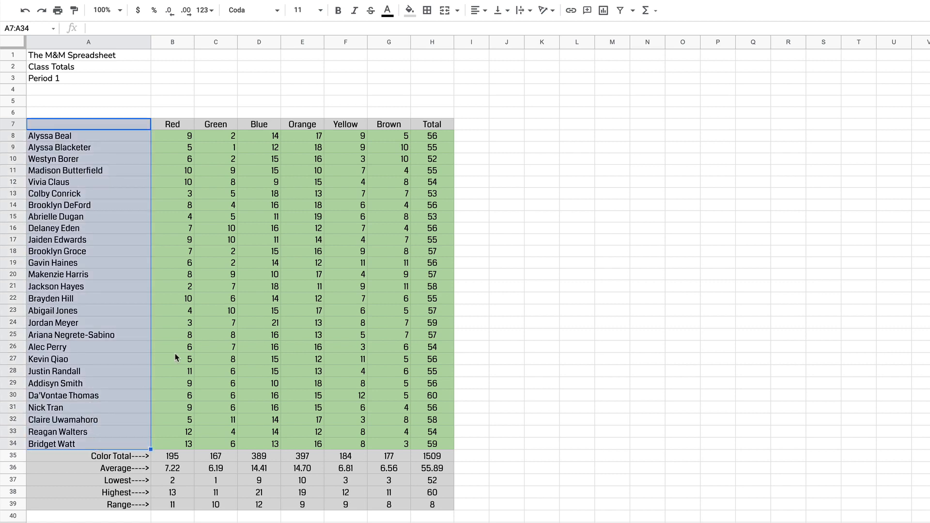
pyautogui.click(478, 10)
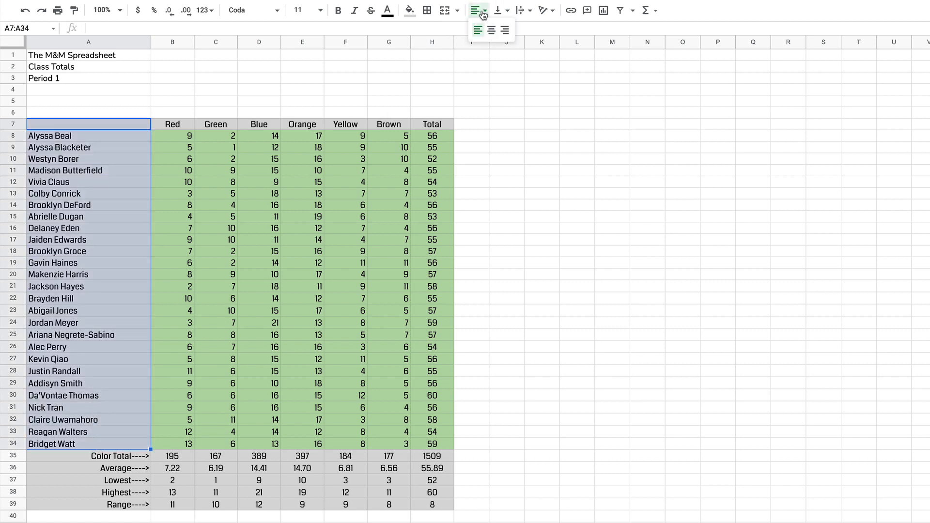
pyautogui.click(505, 31)
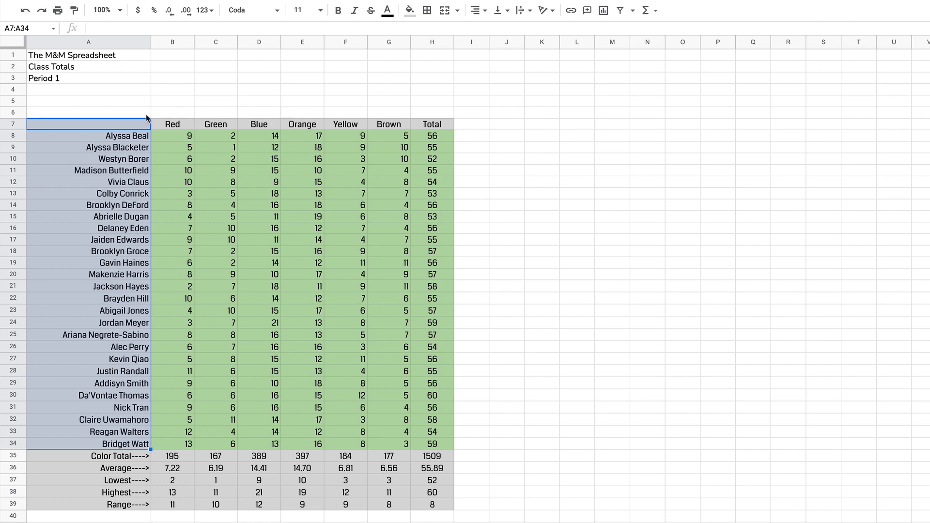
pyautogui.click(138, 102)
pyautogui.click(243, 99)
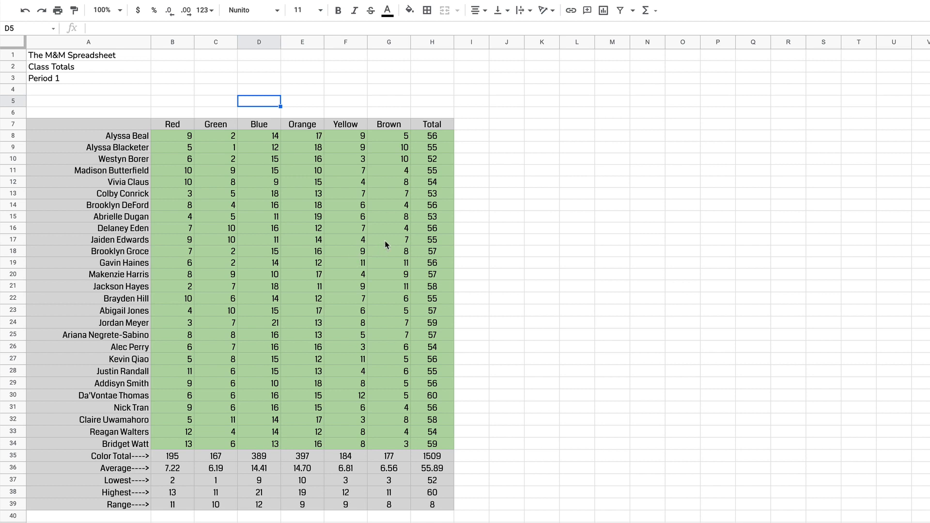
# Review the student totals in column H and the first cells of the Color Total, Average and Lowest rows
pyautogui.moveTo(438, 136); pyautogui.dragTo(442, 442)
pyautogui.moveTo(166, 456); pyautogui.dragTo(202, 459)
pyautogui.click(183, 472)
pyautogui.hotkey('shift', 'Right')
pyautogui.click(189, 481)
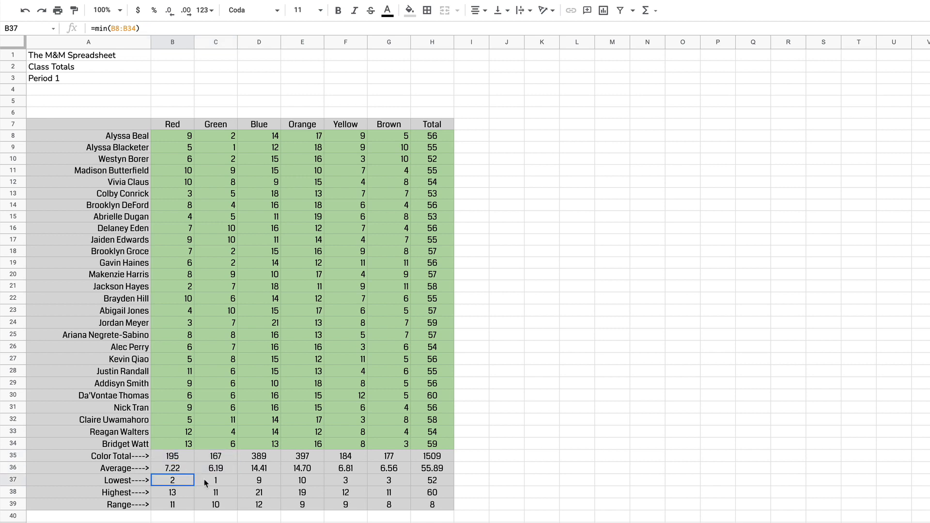
pyautogui.hotkey('shift', 'Right')
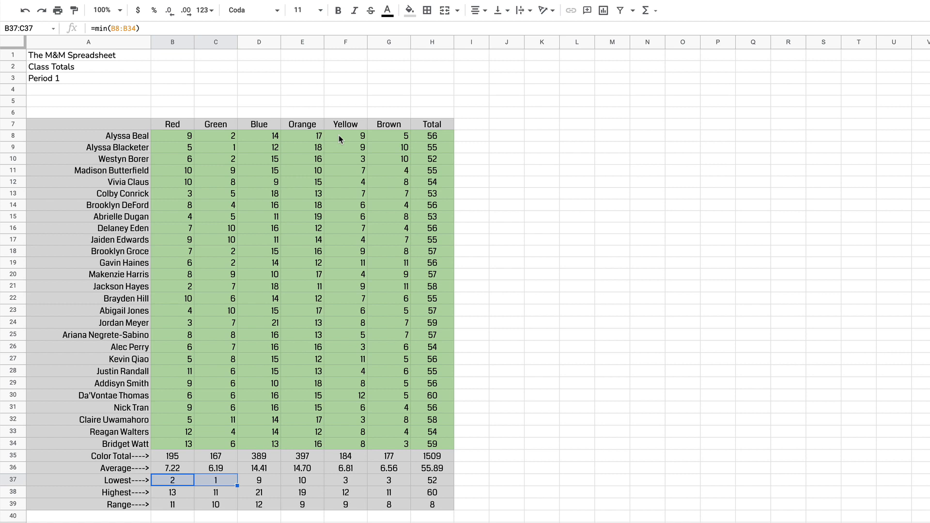
pyautogui.click(391, 146)
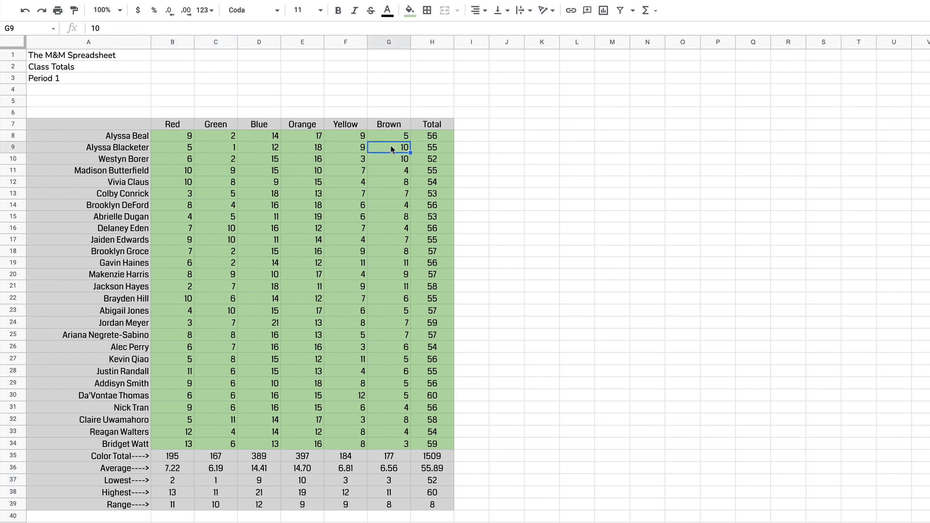